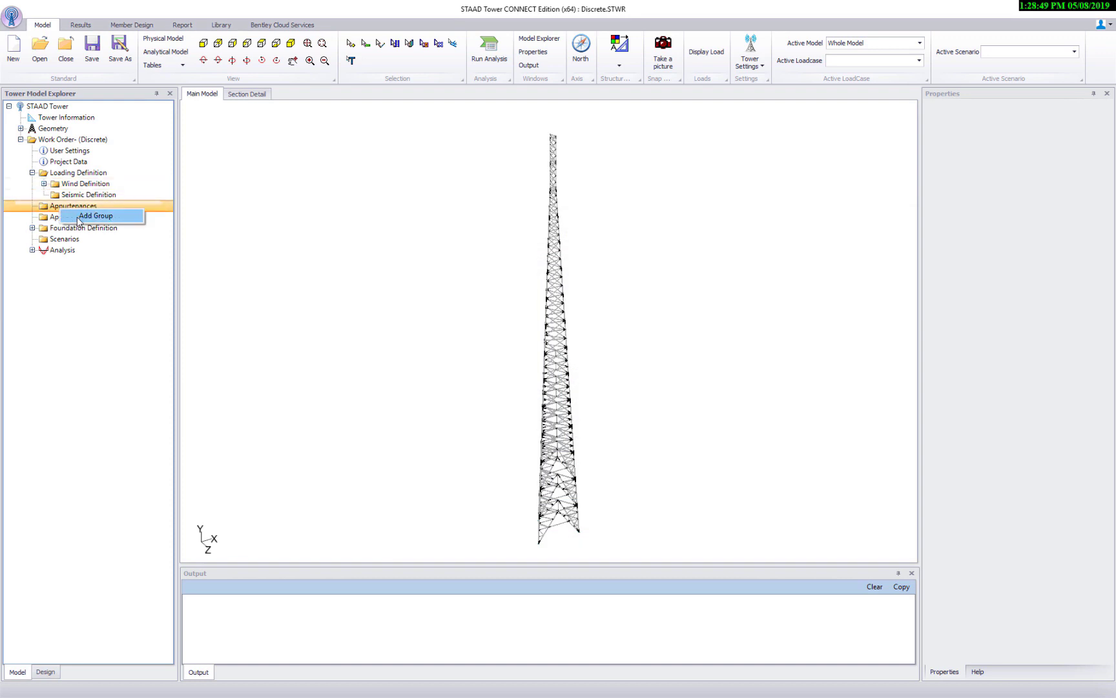
Add and save a new appurtenance group, Group1, then expand Appurtenances to show it.
{"action": "left_click", "coordinate": [78, 220]}
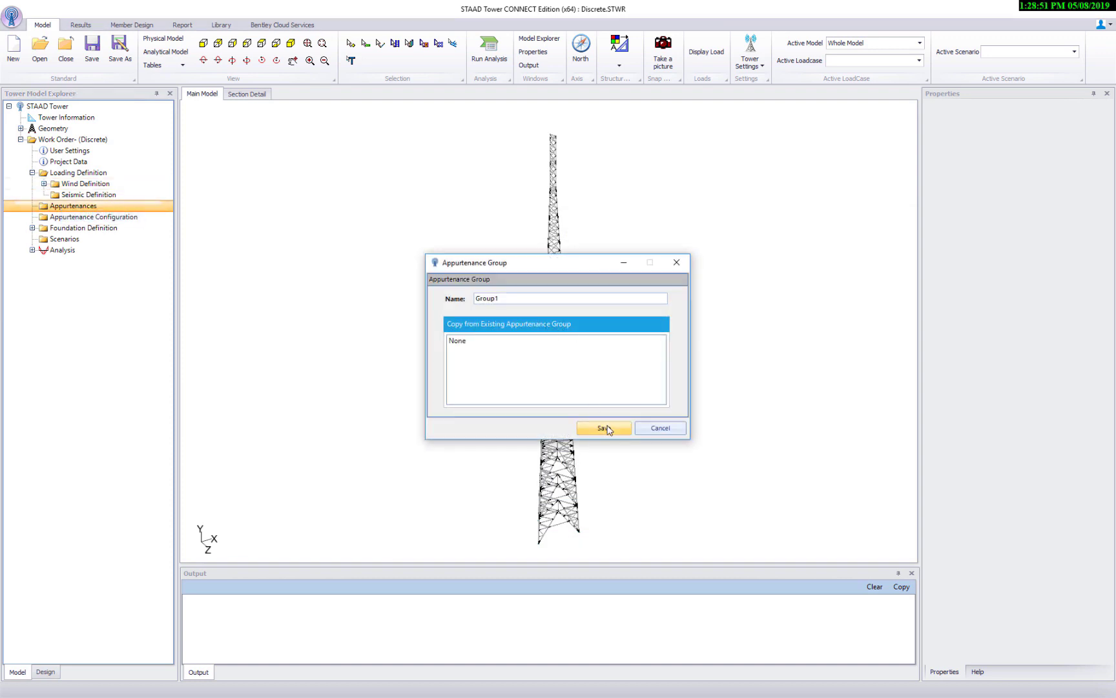
{"action": "left_click", "coordinate": [605, 428]}
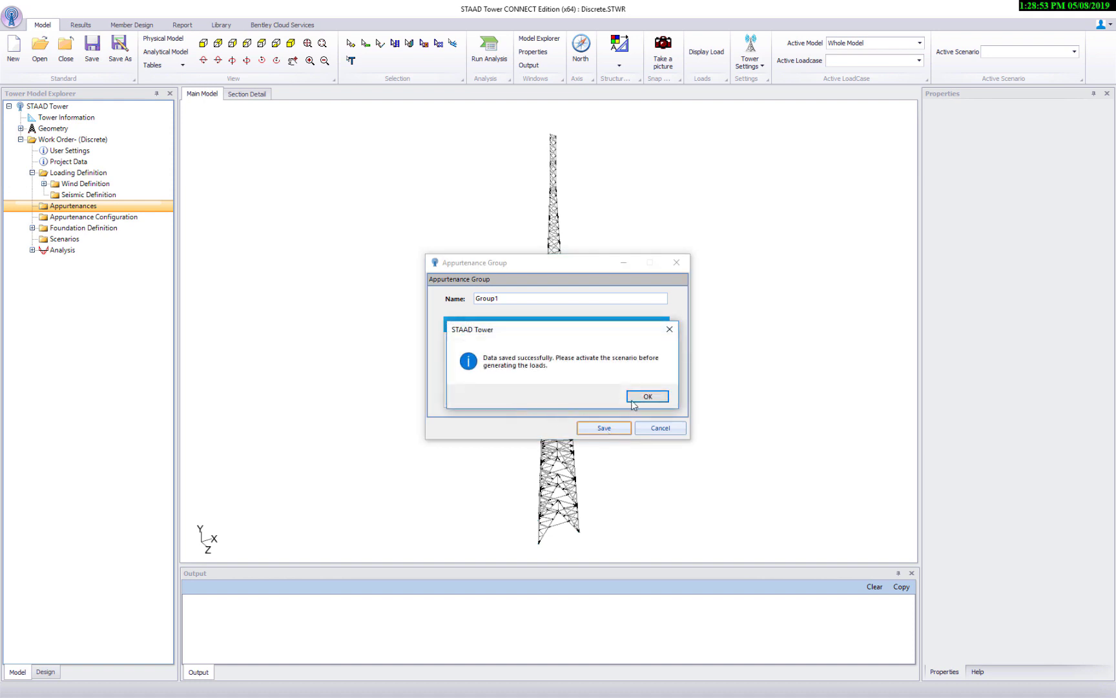
{"action": "left_click", "coordinate": [641, 400]}
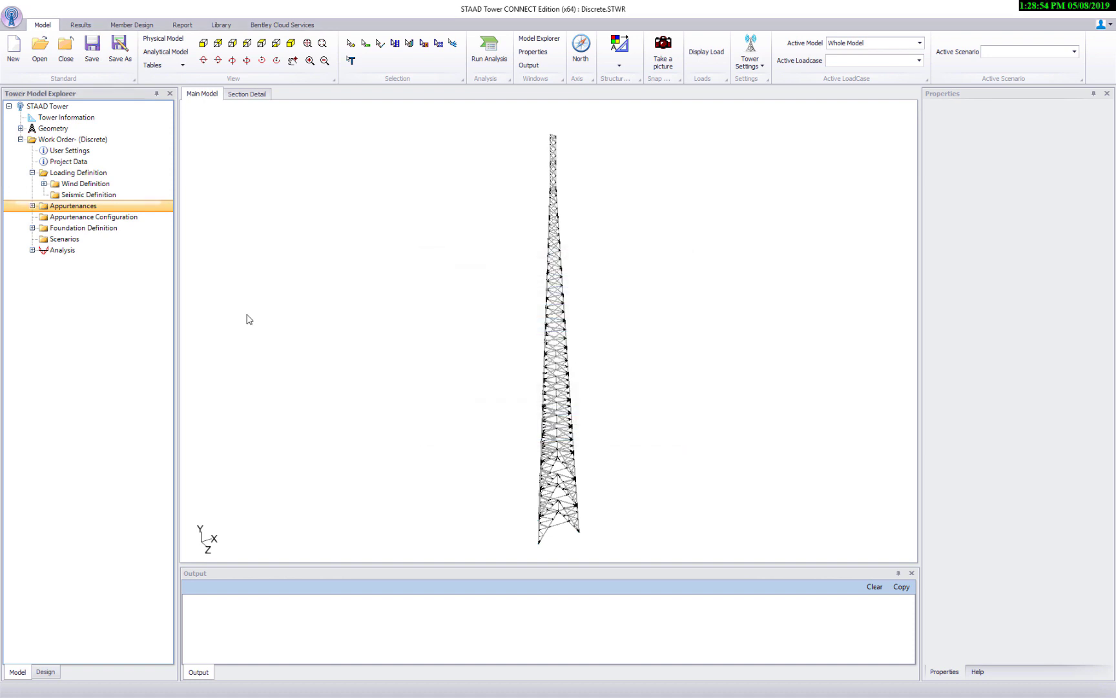
{"action": "left_click", "coordinate": [32, 206]}
In Group1's discrete appurtenances, choose a Sector Mount from MOUNTS, model SM 502-1.
{"action": "left_click", "coordinate": [44, 217]}
{"action": "left_click", "coordinate": [85, 229]}
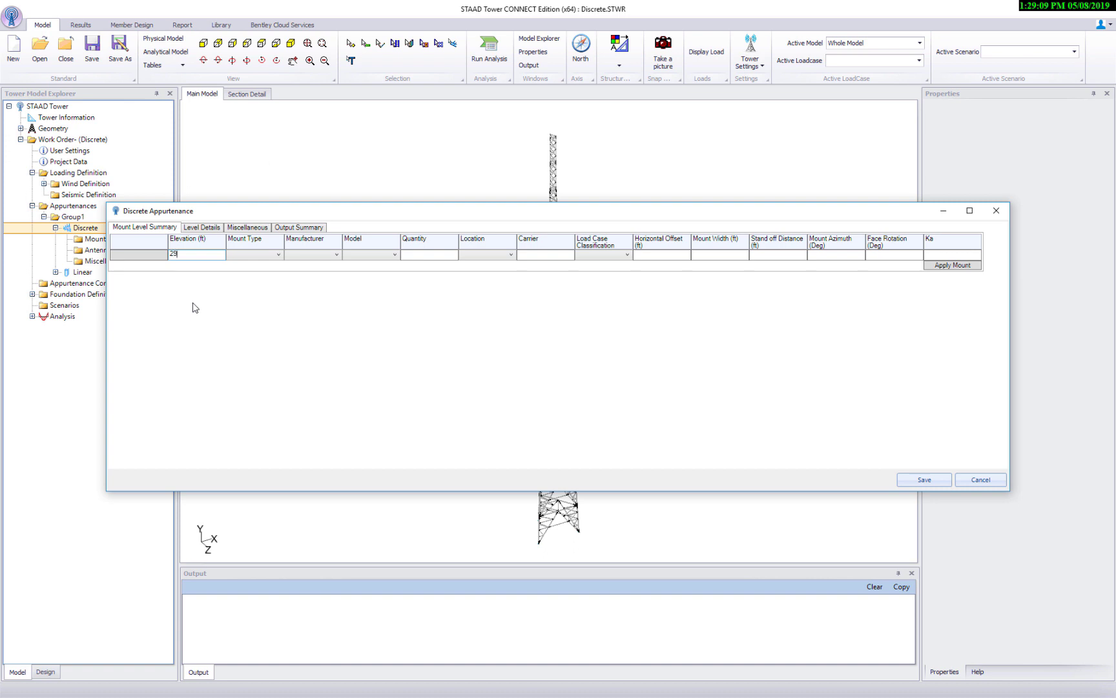
{"action": "left_click", "coordinate": [278, 256]}
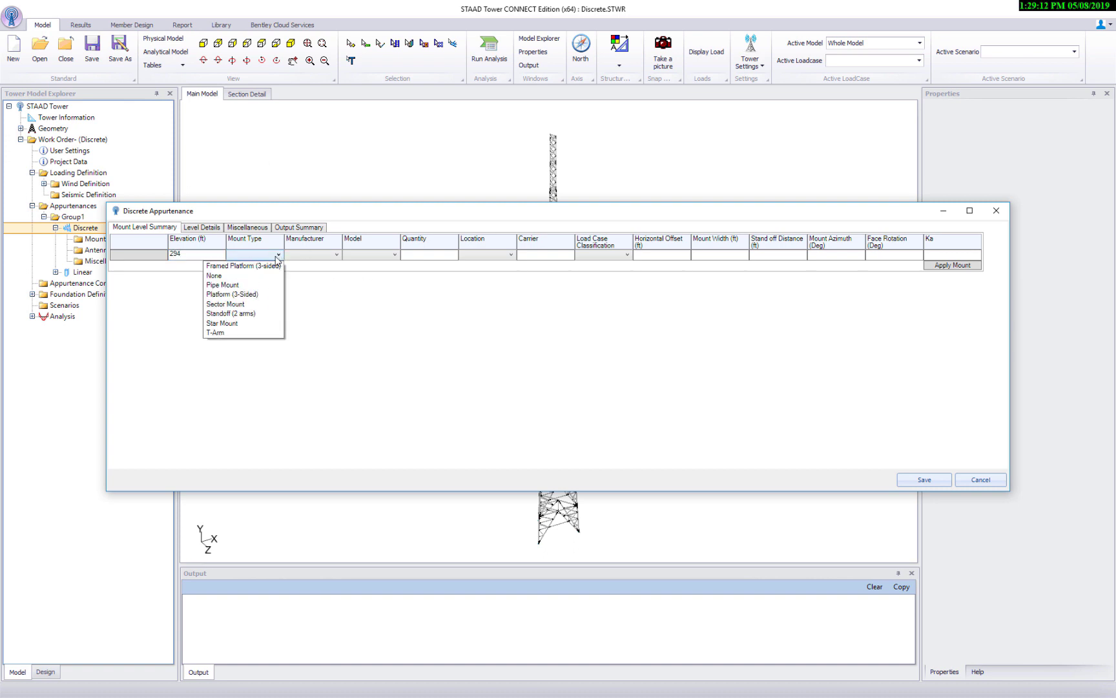
{"action": "left_click", "coordinate": [241, 306]}
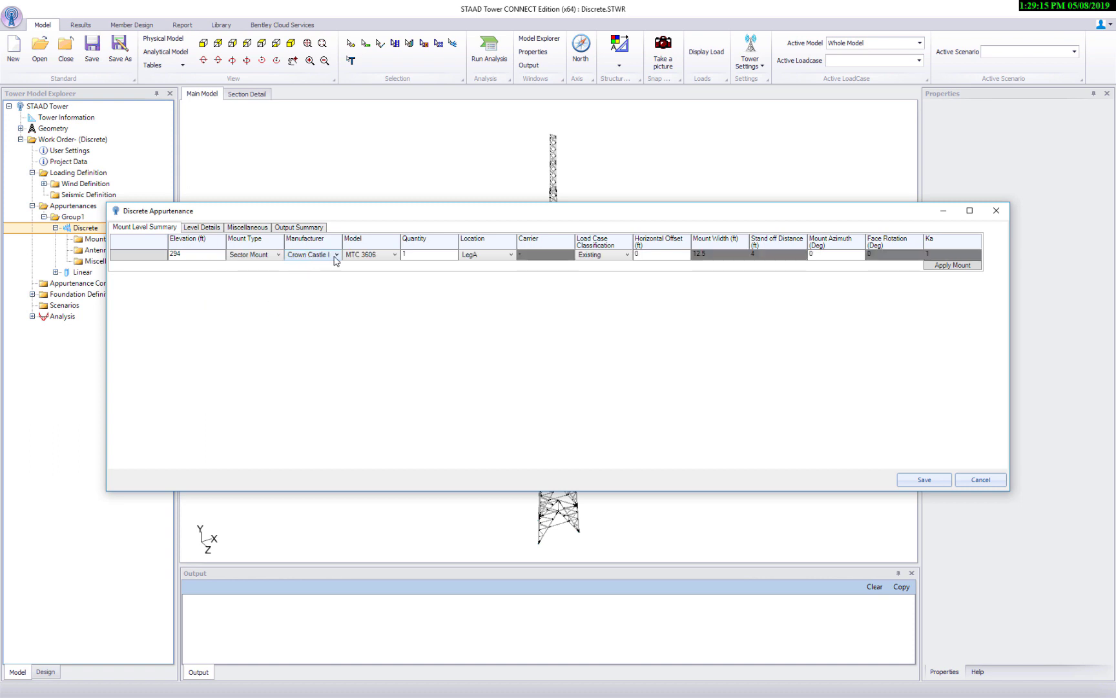
{"action": "left_click", "coordinate": [336, 255]}
{"action": "left_click", "coordinate": [311, 275]}
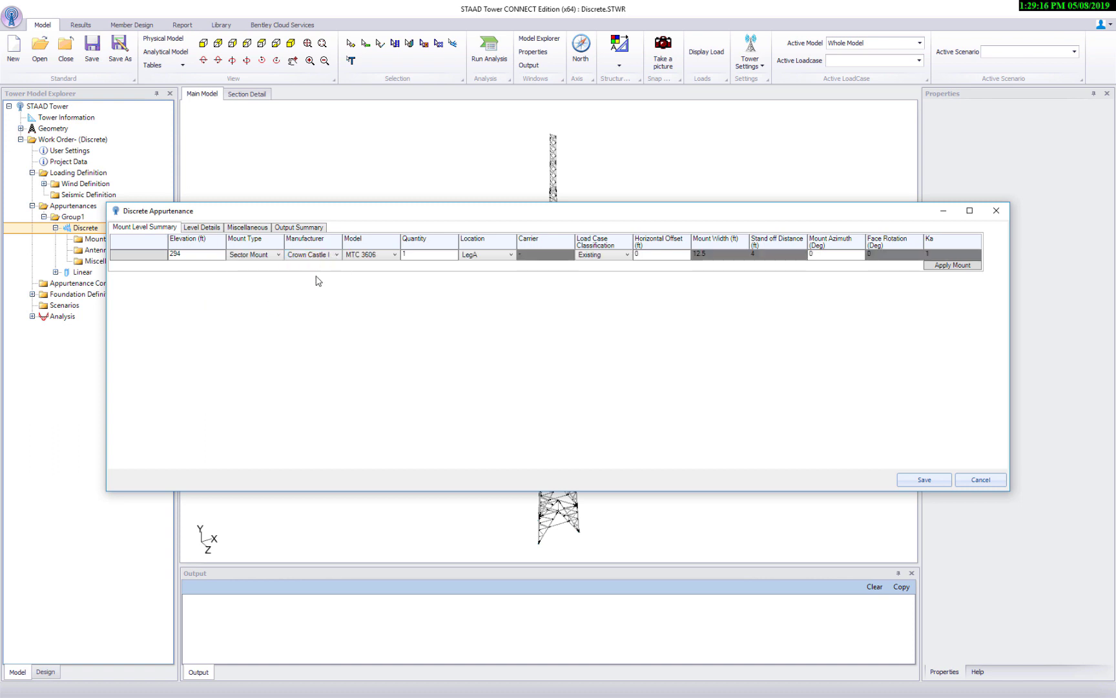
{"action": "left_click", "coordinate": [394, 255]}
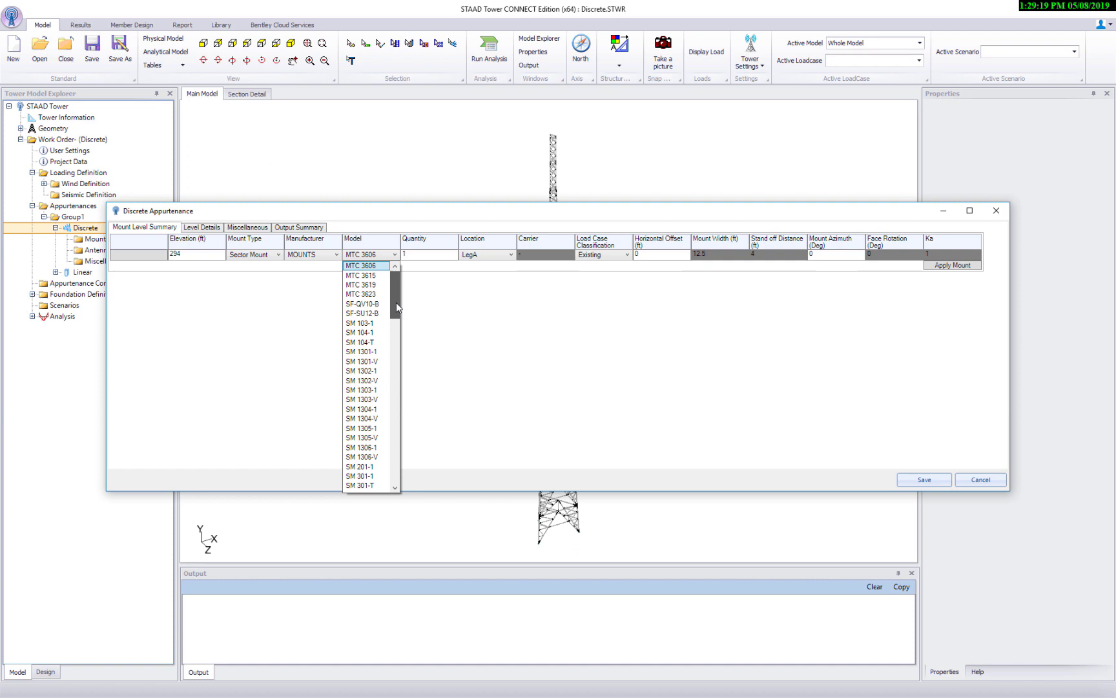
{"action": "left_click_drag", "start_coordinate": [396, 302], "coordinate": [396, 404]}
{"action": "left_click", "coordinate": [366, 429]}
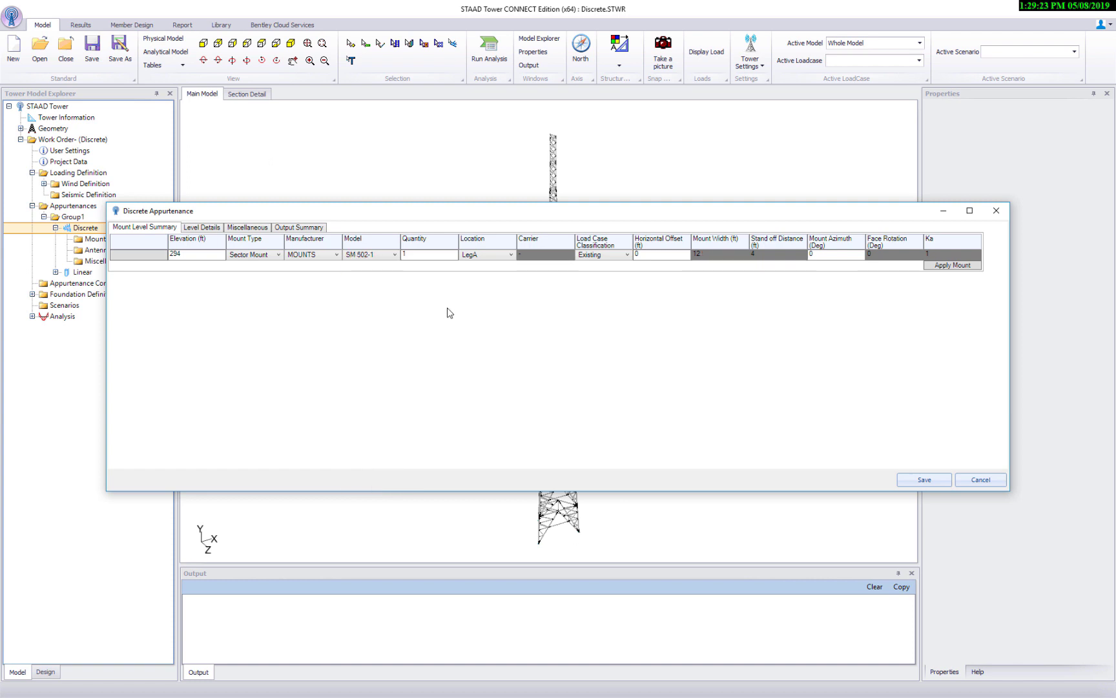
Set quantity 3 with leg azimuths 10, 0 and -15°, and apply the mounts at 294 ft.
{"action": "left_click", "coordinate": [403, 254]}
{"action": "type", "text": "3"}
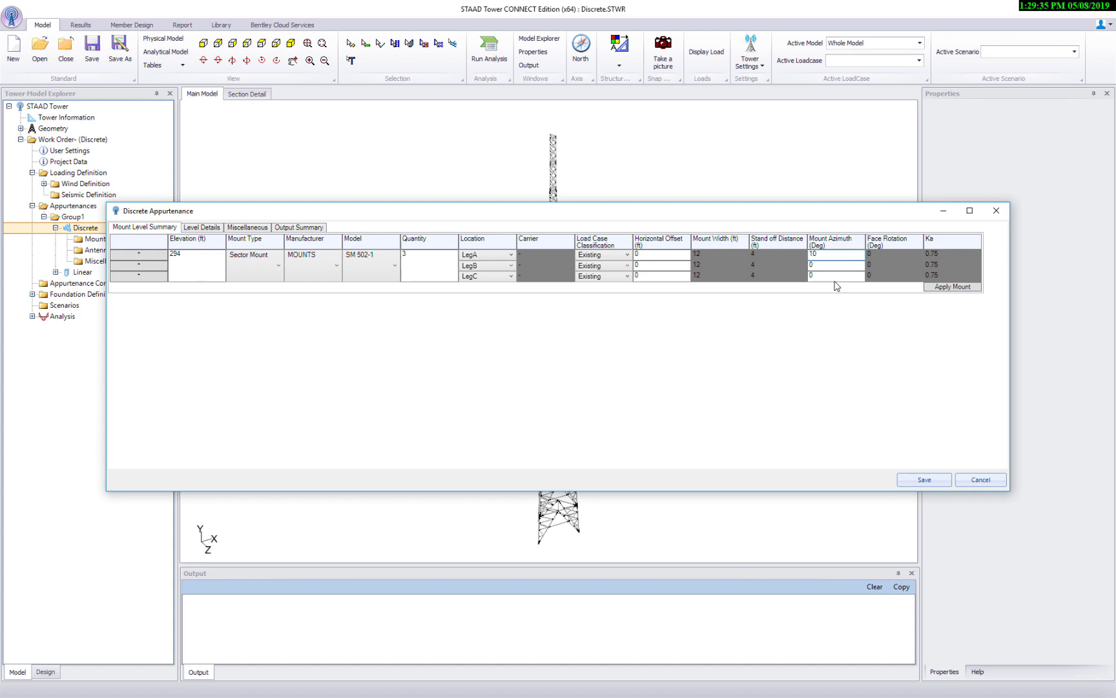
{"action": "double_click", "coordinate": [815, 276]}
{"action": "left_click", "coordinate": [953, 286]}
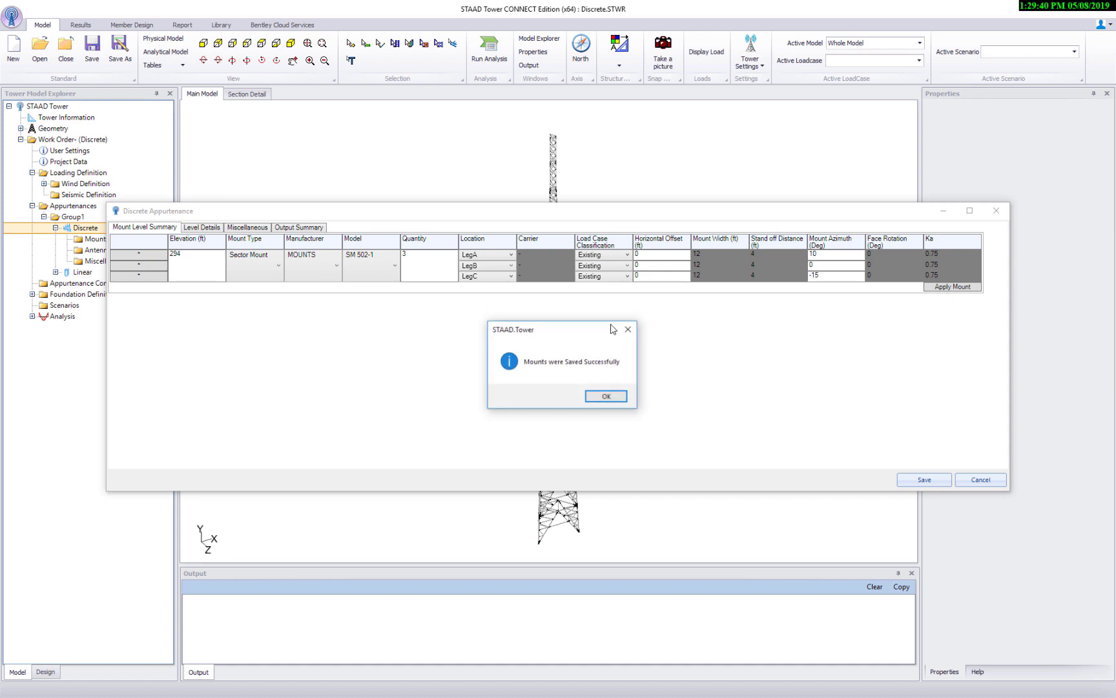
{"action": "left_click", "coordinate": [600, 398]}
{"action": "left_click", "coordinate": [192, 228]}
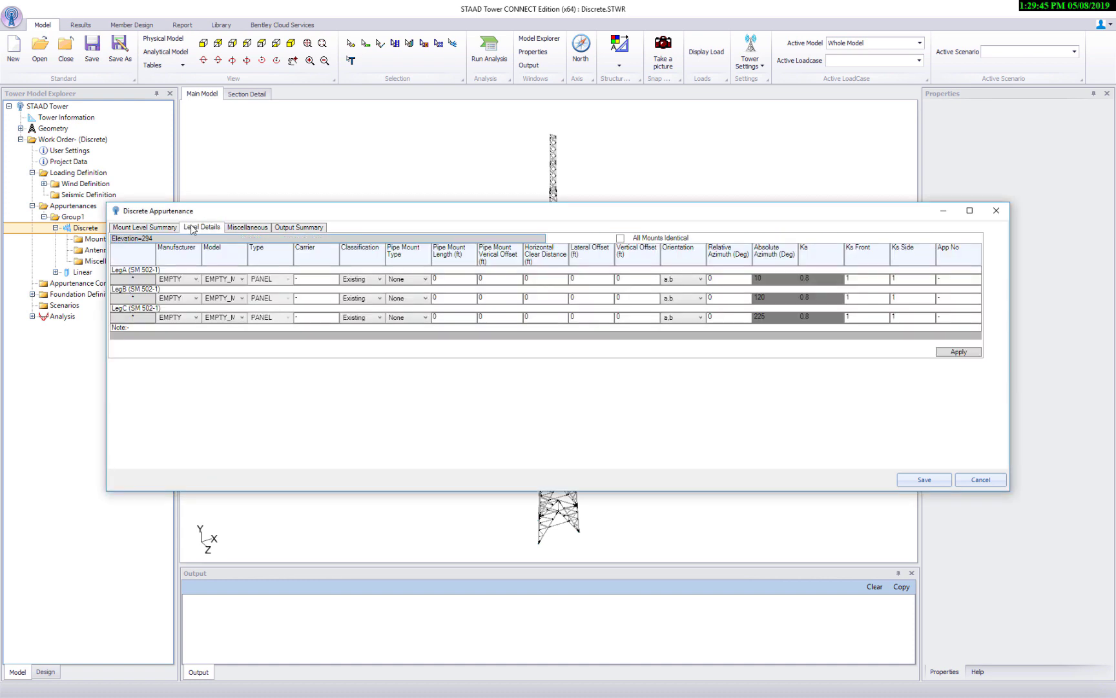
Add four more appurtenance rows under LegA.
{"action": "right_click", "coordinate": [138, 283]}
{"action": "left_click", "coordinate": [171, 296]}
{"action": "left_click", "coordinate": [474, 356]}
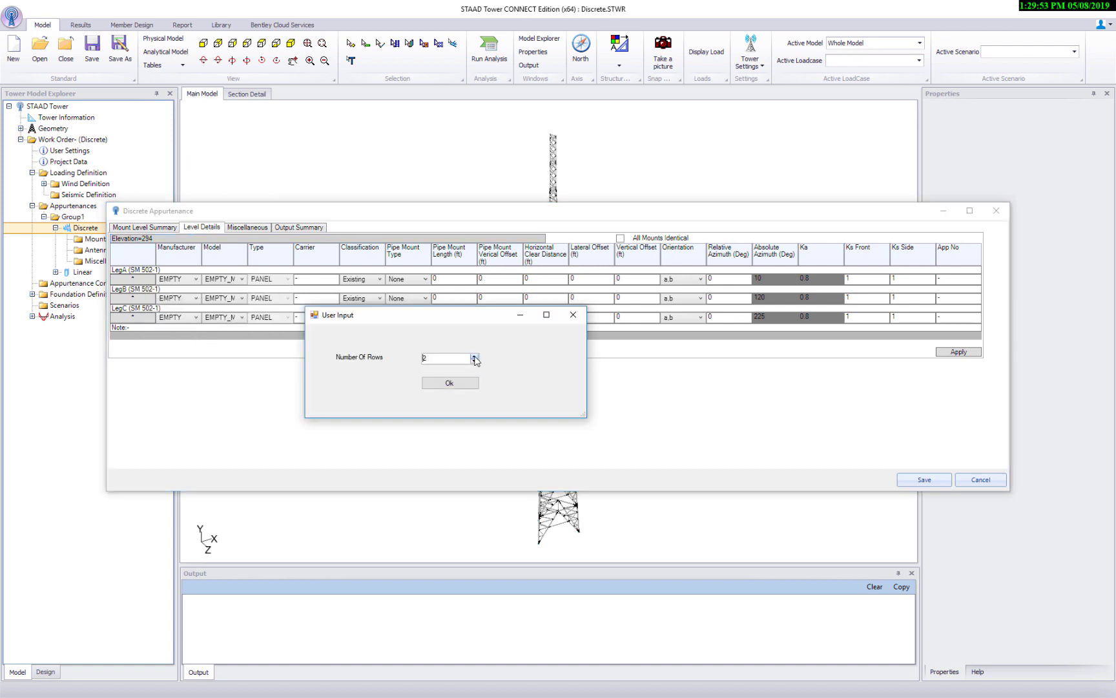
{"action": "left_click", "coordinate": [449, 383]}
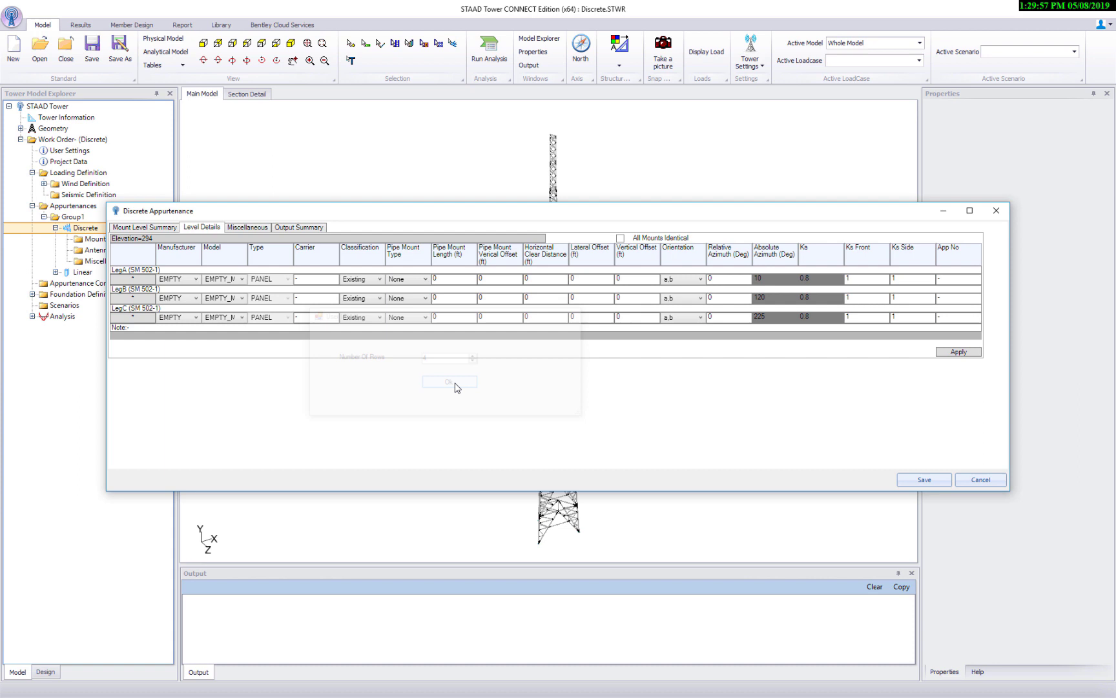
Give LegA's first row an ANDREW LBX-6515DS-T0M antenna on a Pipe2STD pipe mount.
{"action": "left_click", "coordinate": [162, 279]}
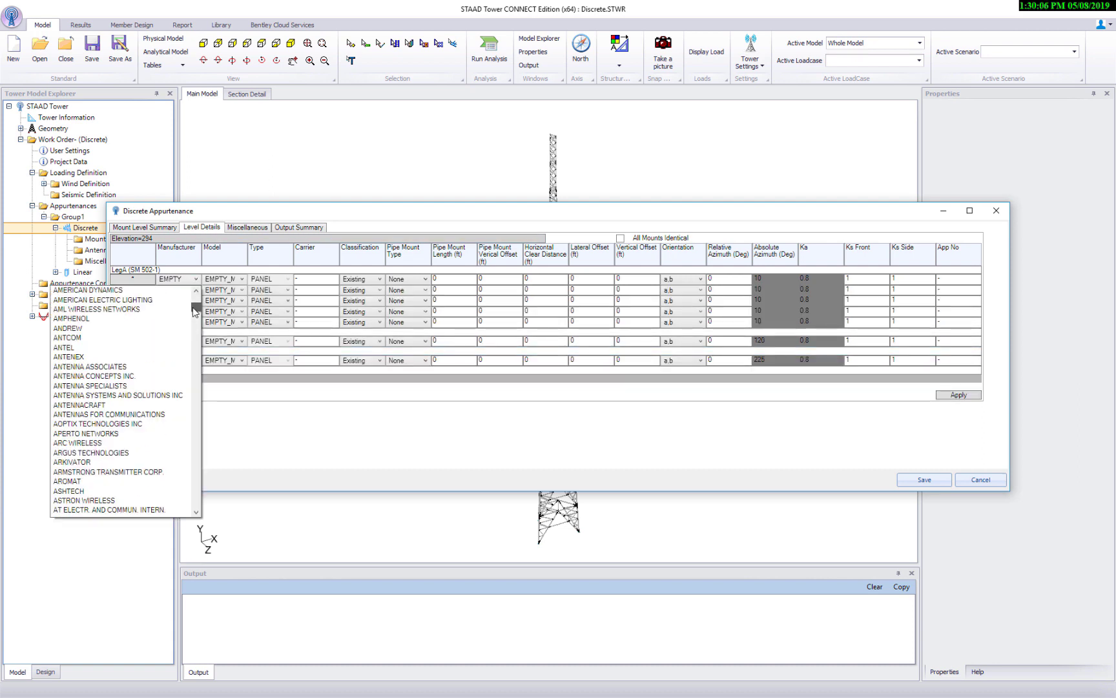
{"action": "left_click", "coordinate": [123, 328]}
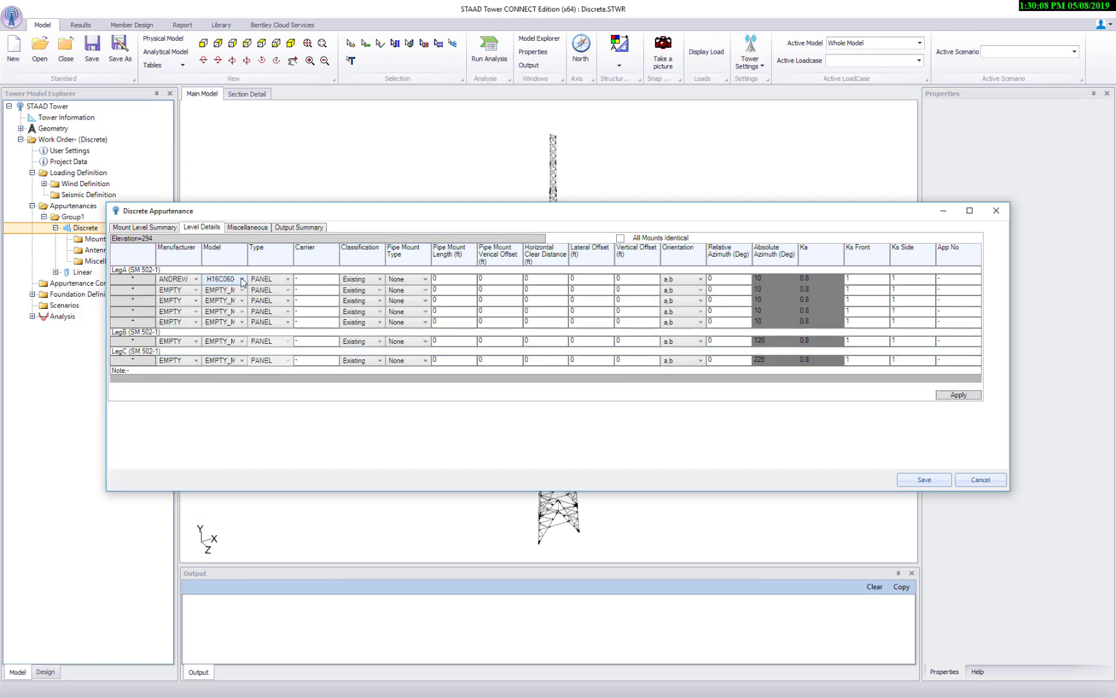
{"action": "left_click", "coordinate": [242, 279]}
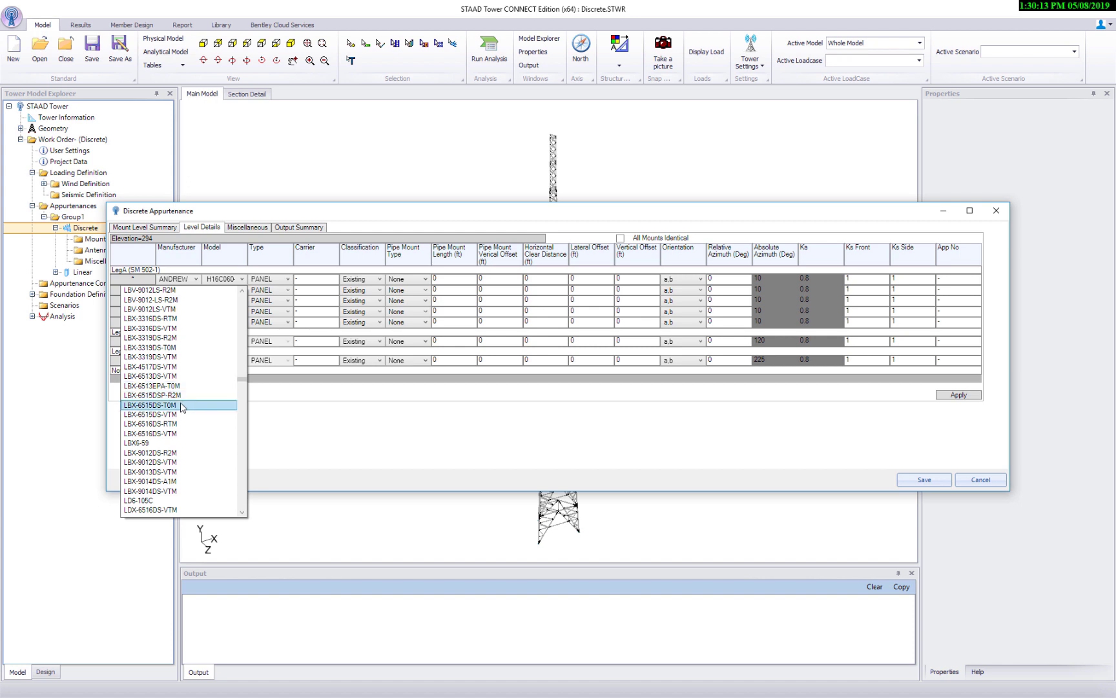
{"action": "left_click", "coordinate": [265, 368]}
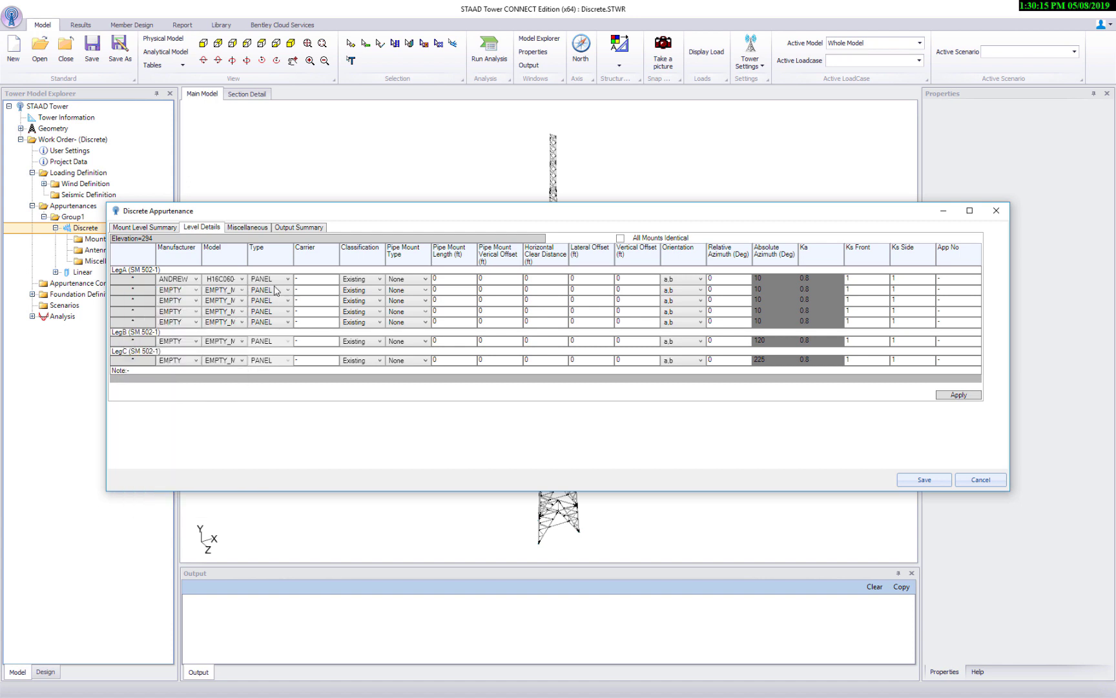
{"action": "left_click", "coordinate": [410, 285]}
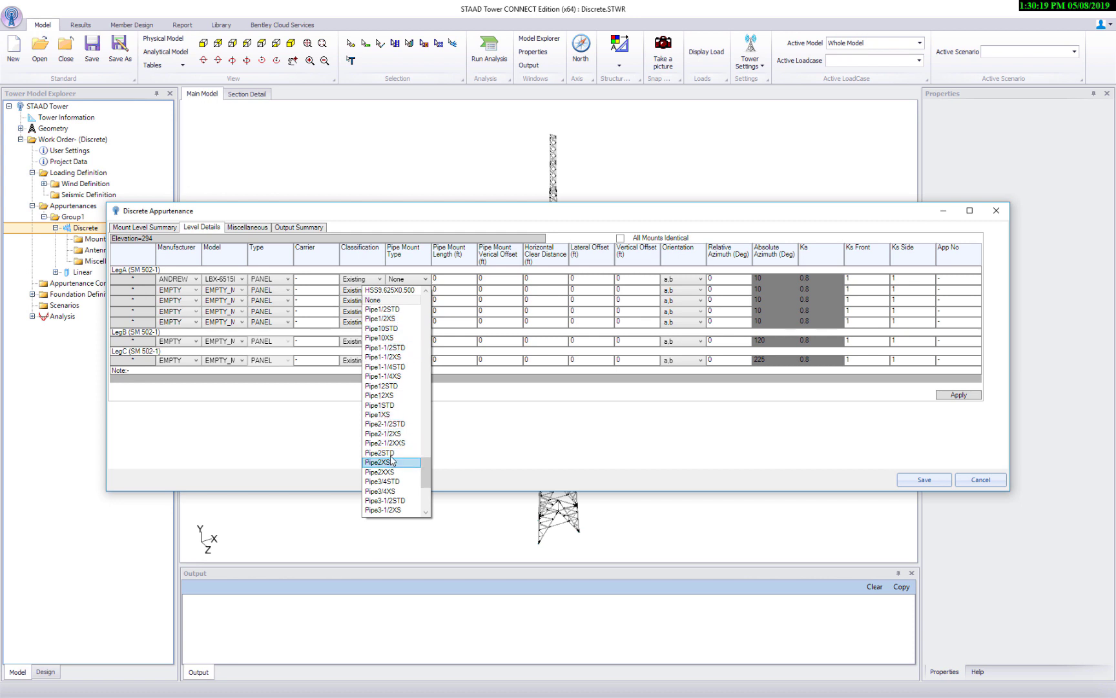
{"action": "left_click", "coordinate": [387, 452]}
Set the first row's pipe mount length to 7 ft and lateral offset to 2 ft.
{"action": "left_click", "coordinate": [438, 279]}
{"action": "type", "text": "6"}
{"action": "double_click", "coordinate": [438, 280]}
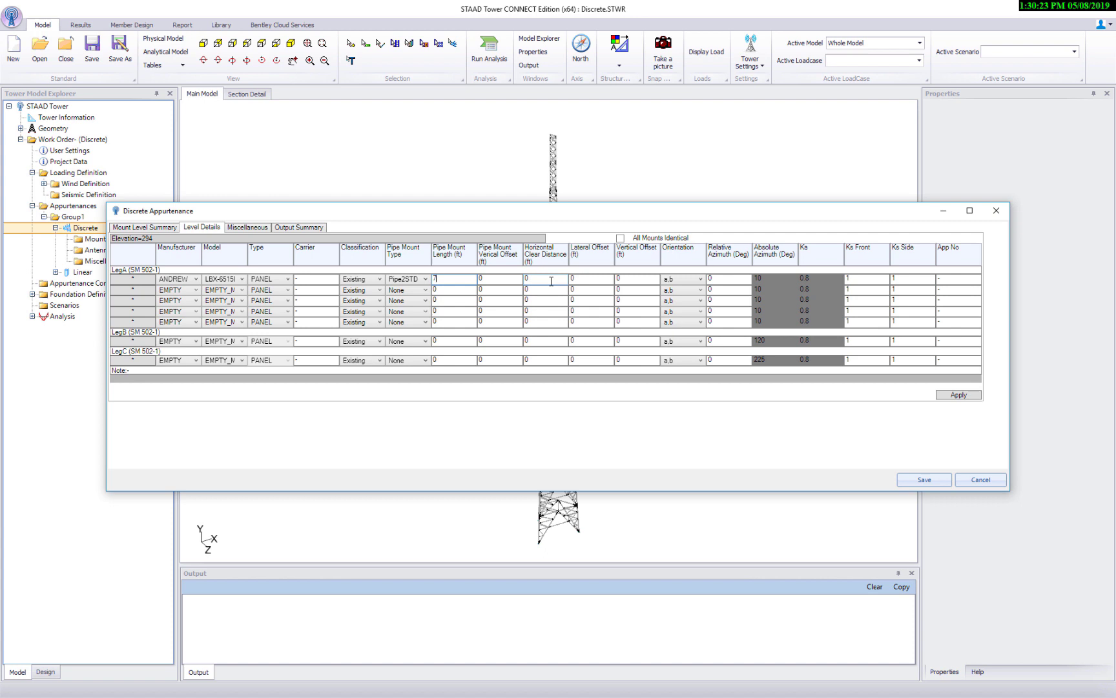
{"action": "left_click", "coordinate": [590, 282]}
{"action": "double_click", "coordinate": [582, 281]}
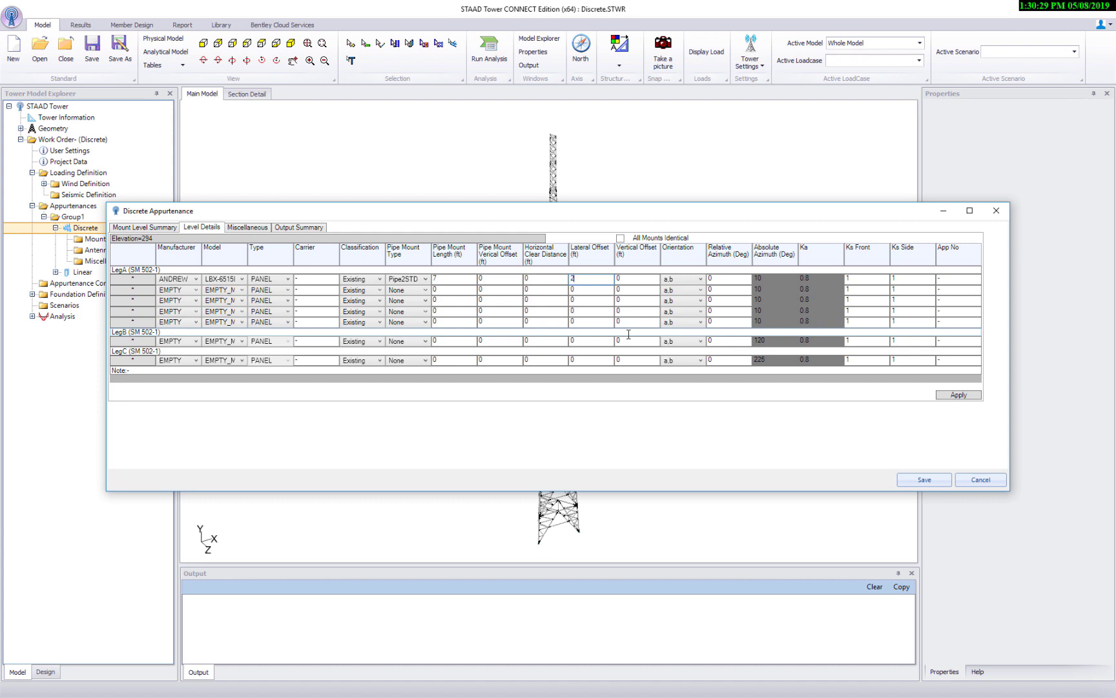
{"action": "double_click", "coordinate": [618, 278]}
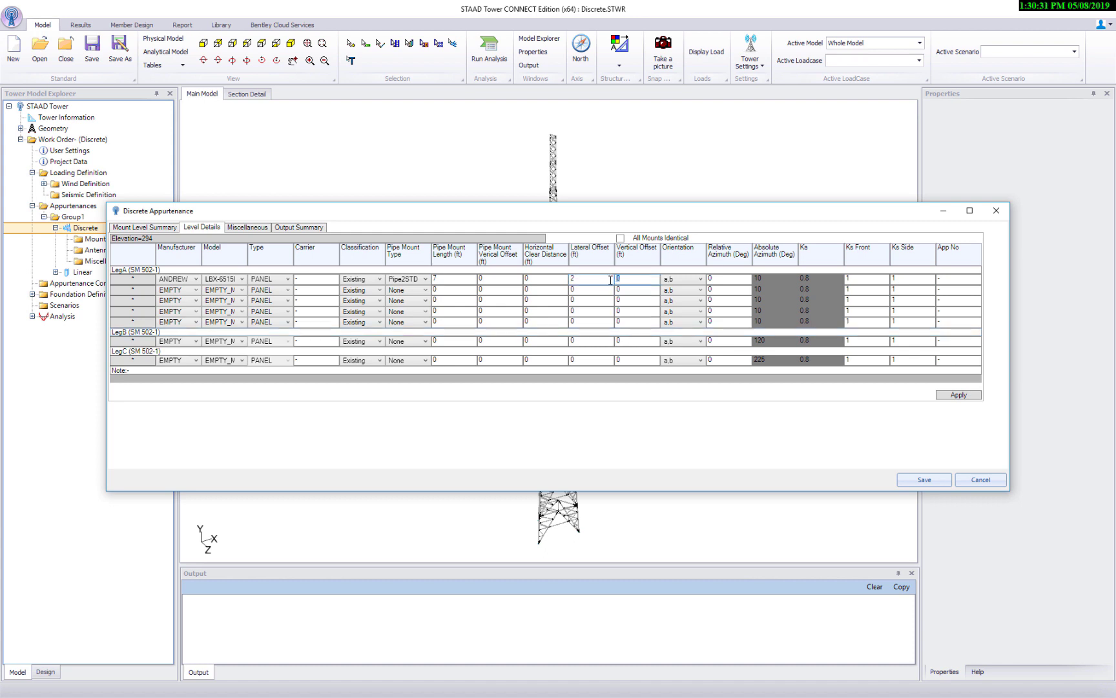
Set vertical offset 1, then copy the first LegA antenna into row 2 with lateral offset -2.
{"action": "type", "text": "1"}
{"action": "key", "text": "Tab"}
{"action": "key", "text": "Tab"}
{"action": "right_click", "coordinate": [138, 286]}
{"action": "left_click", "coordinate": [144, 325]}
{"action": "right_click", "coordinate": [135, 295]}
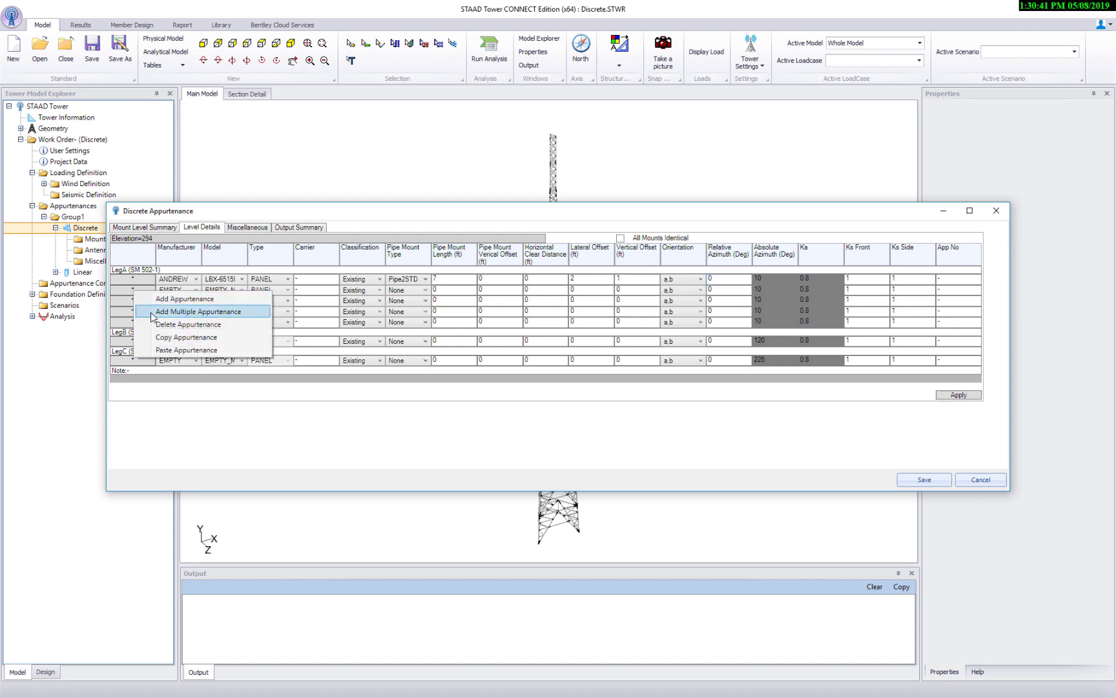
{"action": "left_click", "coordinate": [145, 352]}
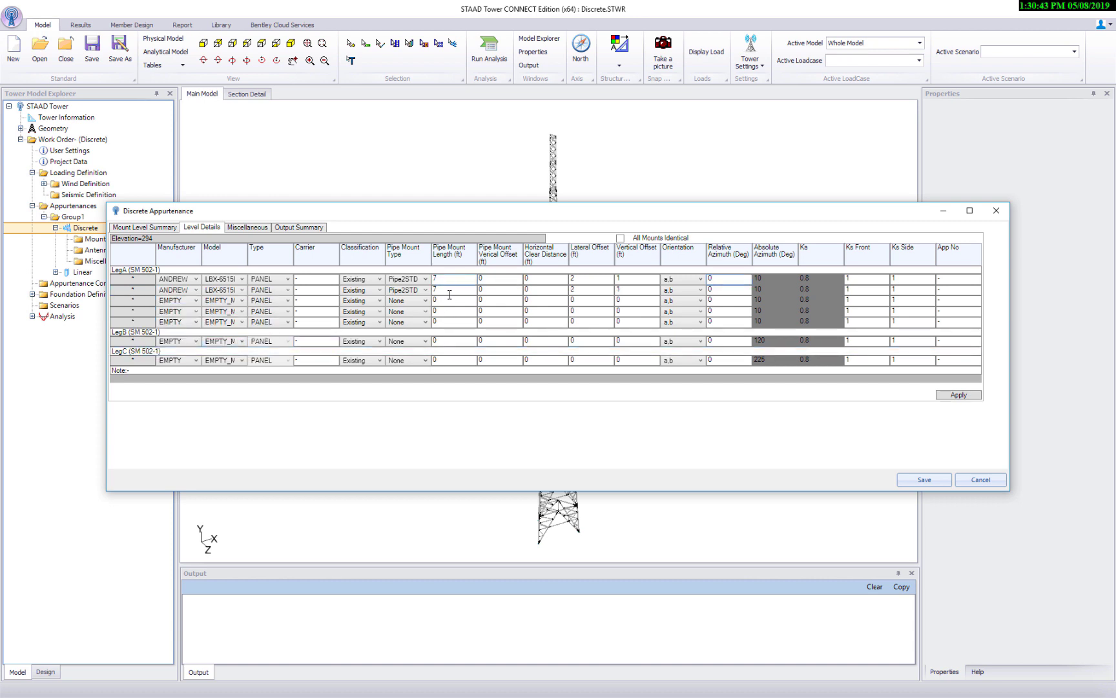
{"action": "left_click", "coordinate": [578, 290]}
Change LegA's third row to an EMS WIRELESS DR65 panel antenna.
{"action": "left_click", "coordinate": [184, 301]}
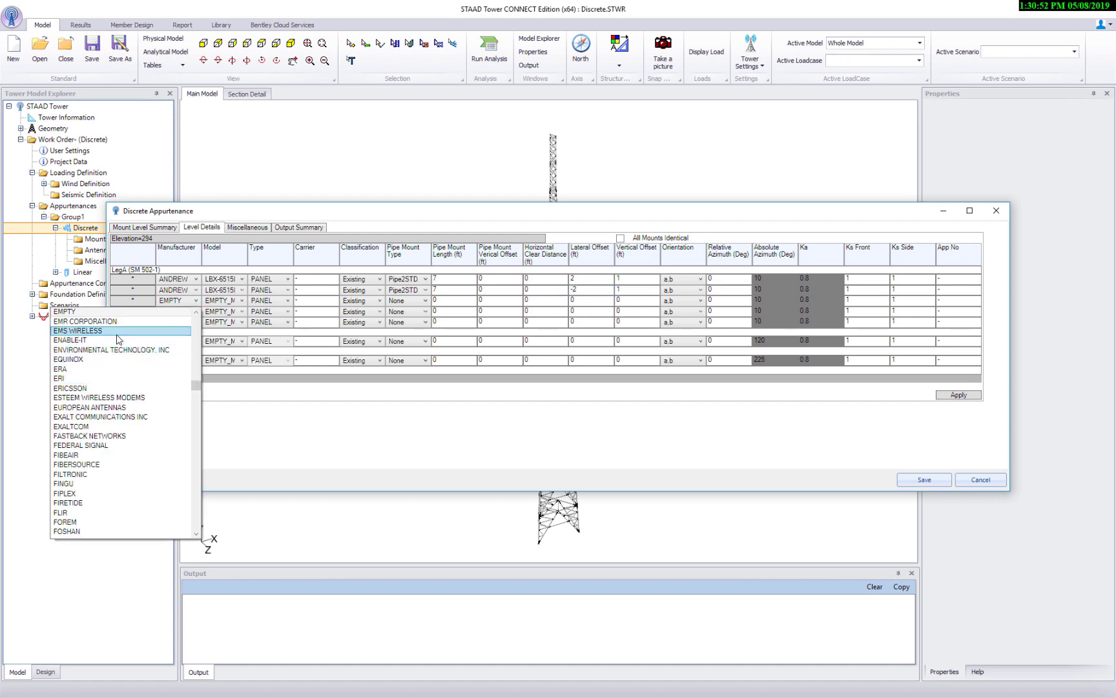
{"action": "left_click", "coordinate": [97, 330]}
{"action": "left_click", "coordinate": [242, 301]}
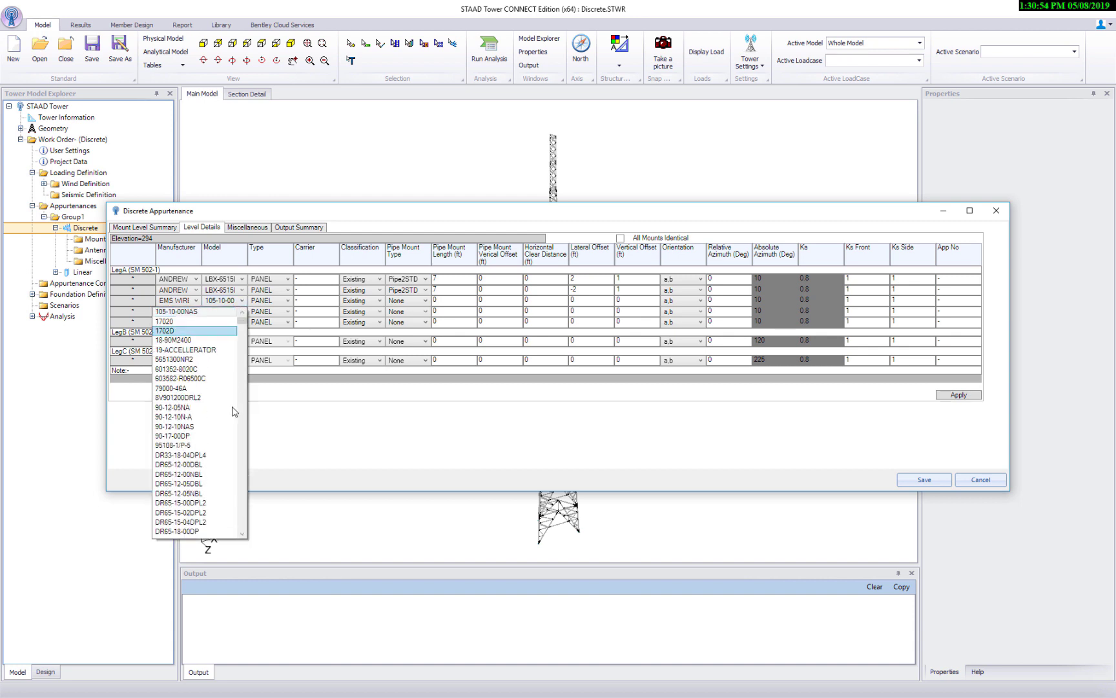
{"action": "left_click", "coordinate": [282, 390]}
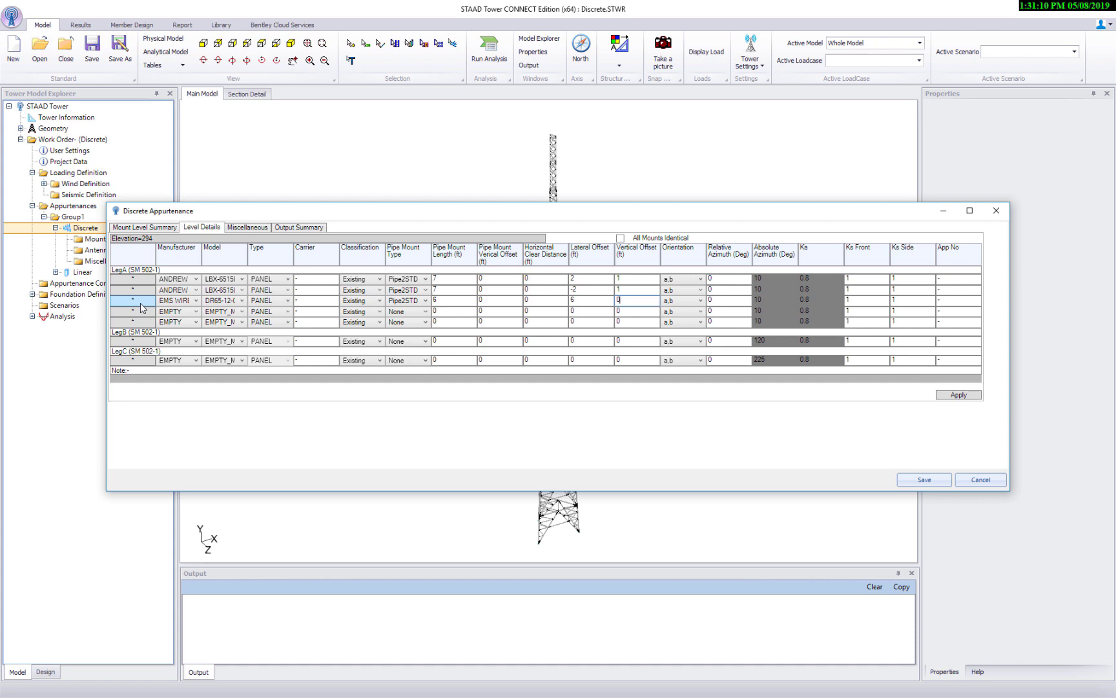
Paste the panel into the fourth row and set the fifth row's model to LGP1740X.
{"action": "right_click", "coordinate": [142, 307]}
{"action": "key", "text": "Escape"}
{"action": "right_click", "coordinate": [143, 313]}
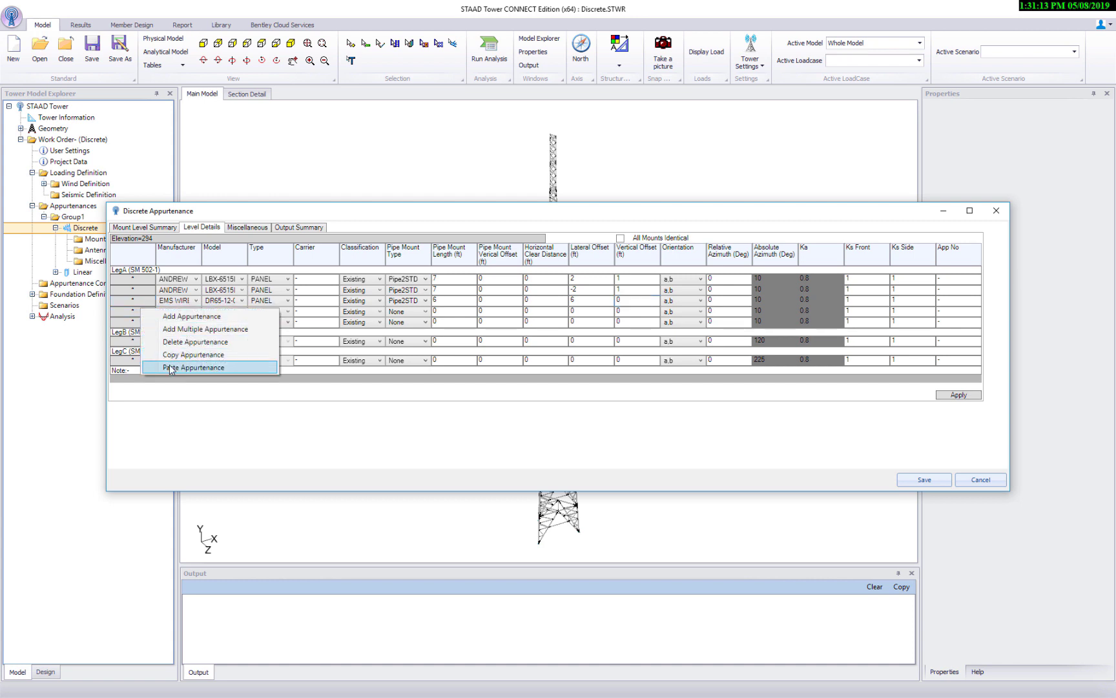
{"action": "left_click", "coordinate": [220, 367]}
{"action": "left_click", "coordinate": [242, 321]}
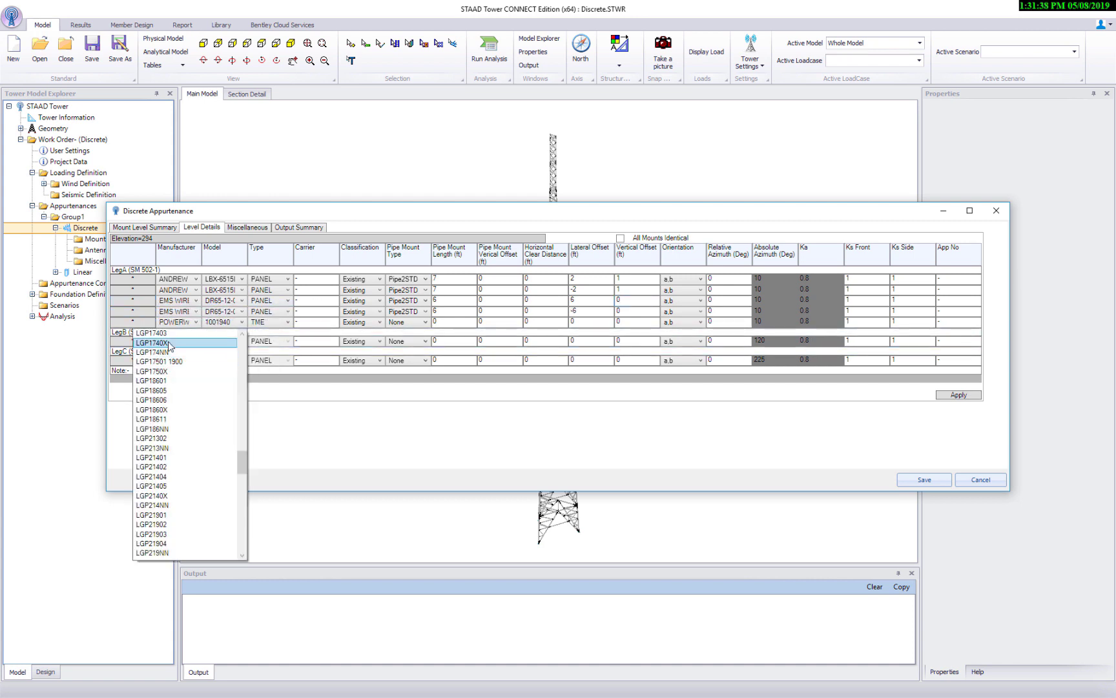
{"action": "left_click", "coordinate": [241, 346]}
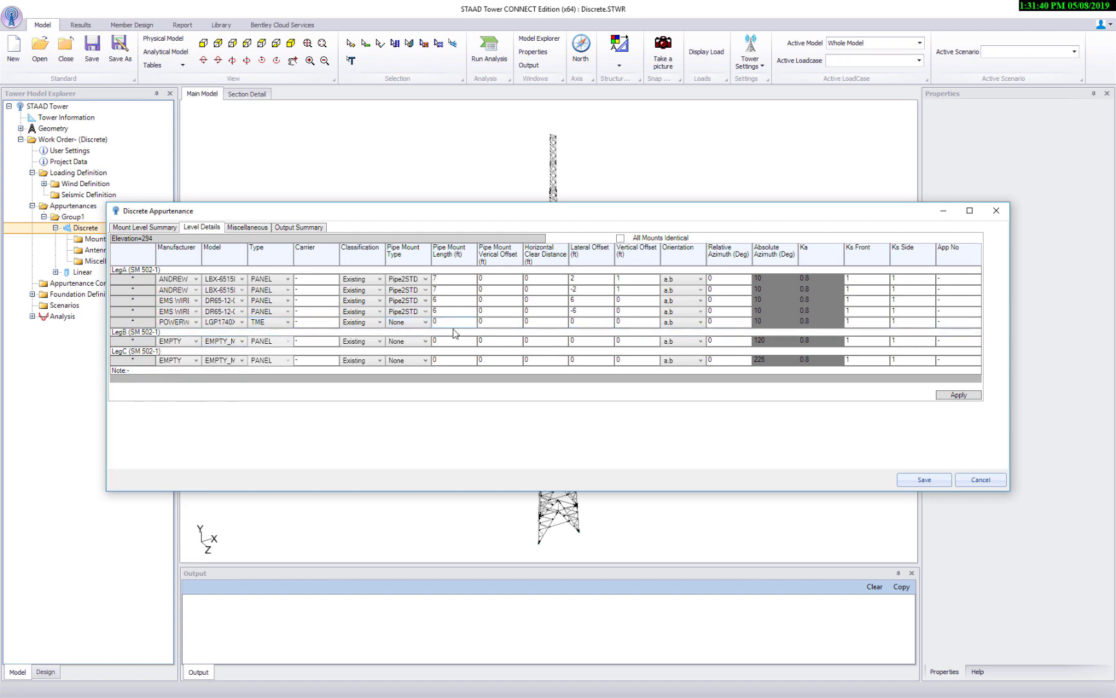
{"action": "left_click", "coordinate": [574, 323]}
{"action": "double_click", "coordinate": [574, 323]}
Make all three leg mounts identical to LegA and apply the five-row layout.
{"action": "left_click", "coordinate": [620, 238]}
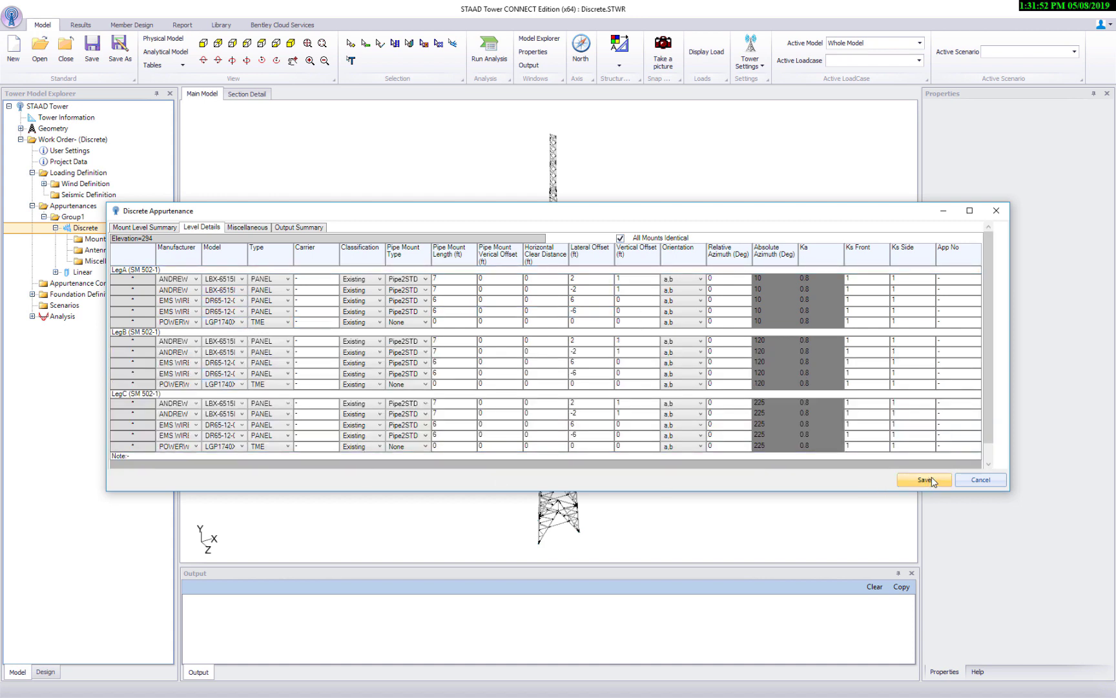
{"action": "scroll", "coordinate": [987, 427], "scroll_direction": "down", "scroll_amount": 1}
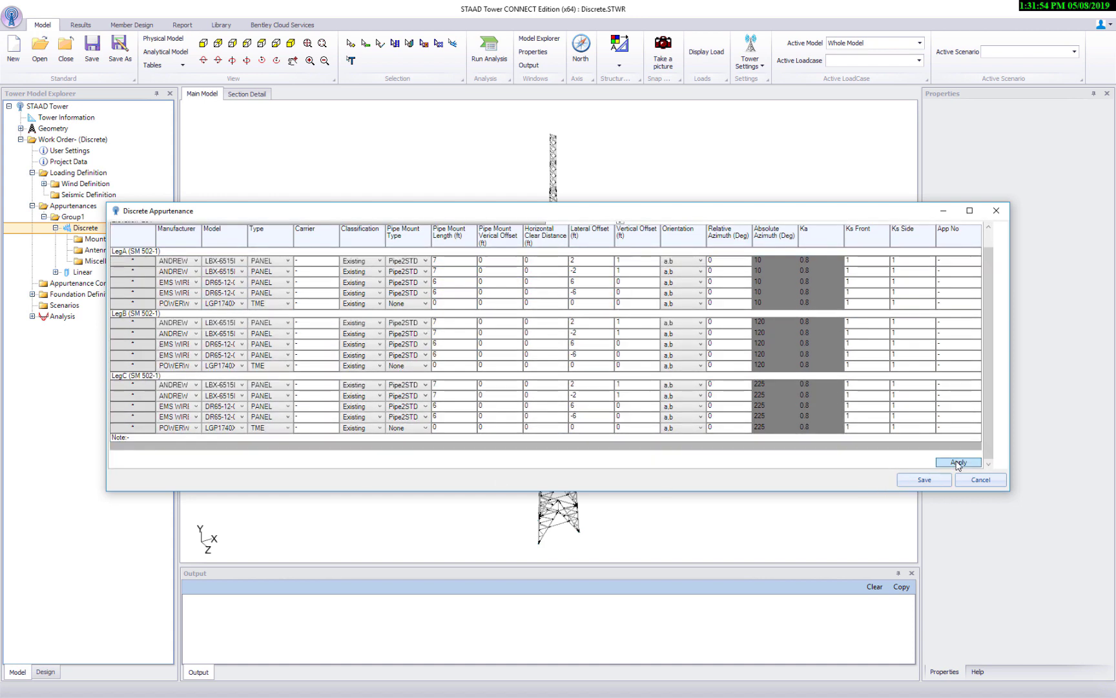
{"action": "left_click", "coordinate": [956, 462]}
{"action": "left_click", "coordinate": [614, 463]}
{"action": "scroll", "coordinate": [166, 239], "scroll_direction": "up", "scroll_amount": 1}
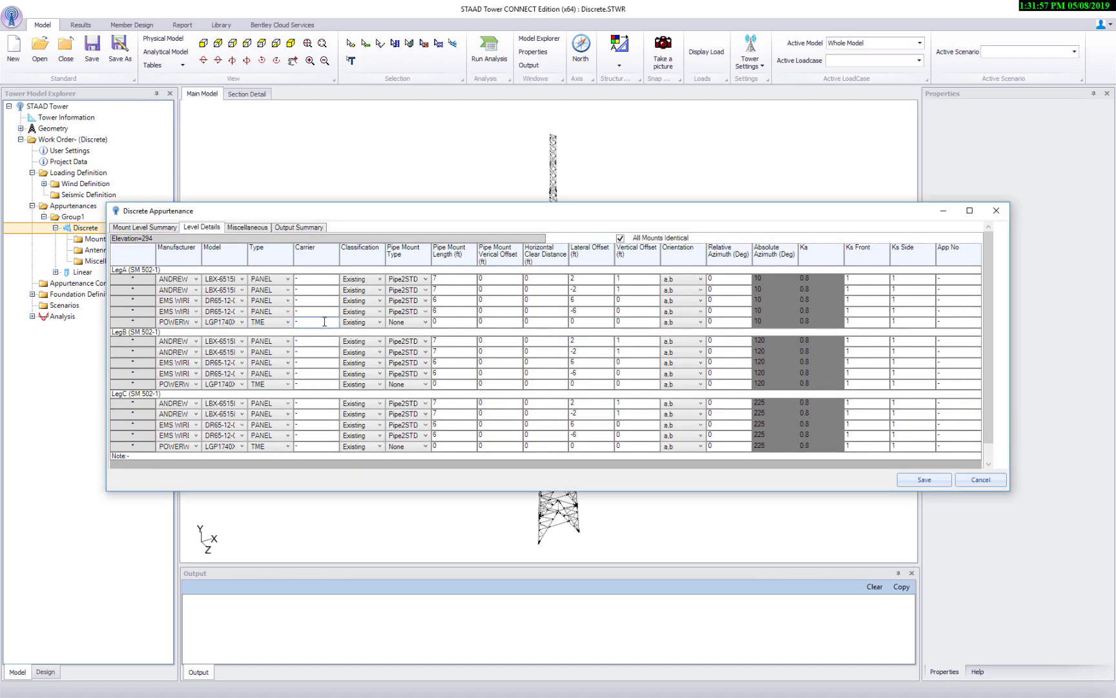
Add a miscellaneous LIGHTNING ROD entry, model 12' x 0.75, at 300 ft elevation.
{"action": "left_click", "coordinate": [246, 227]}
{"action": "type", "text": "300"}
{"action": "left_click", "coordinate": [249, 255]}
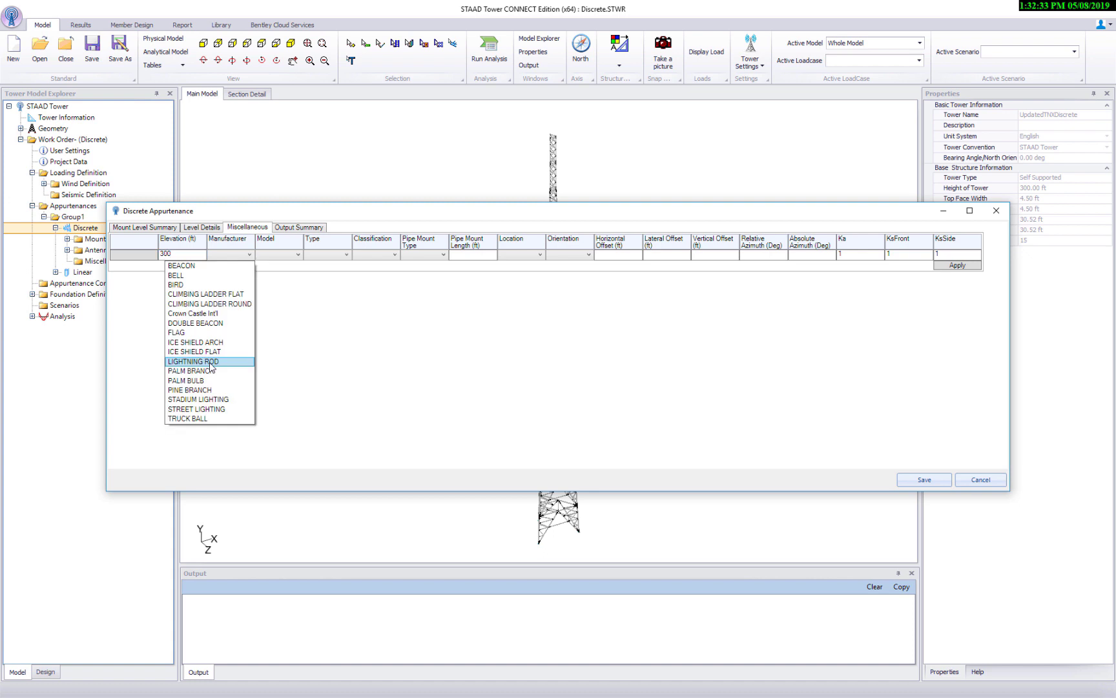
{"action": "left_click", "coordinate": [211, 363]}
{"action": "left_click", "coordinate": [279, 258]}
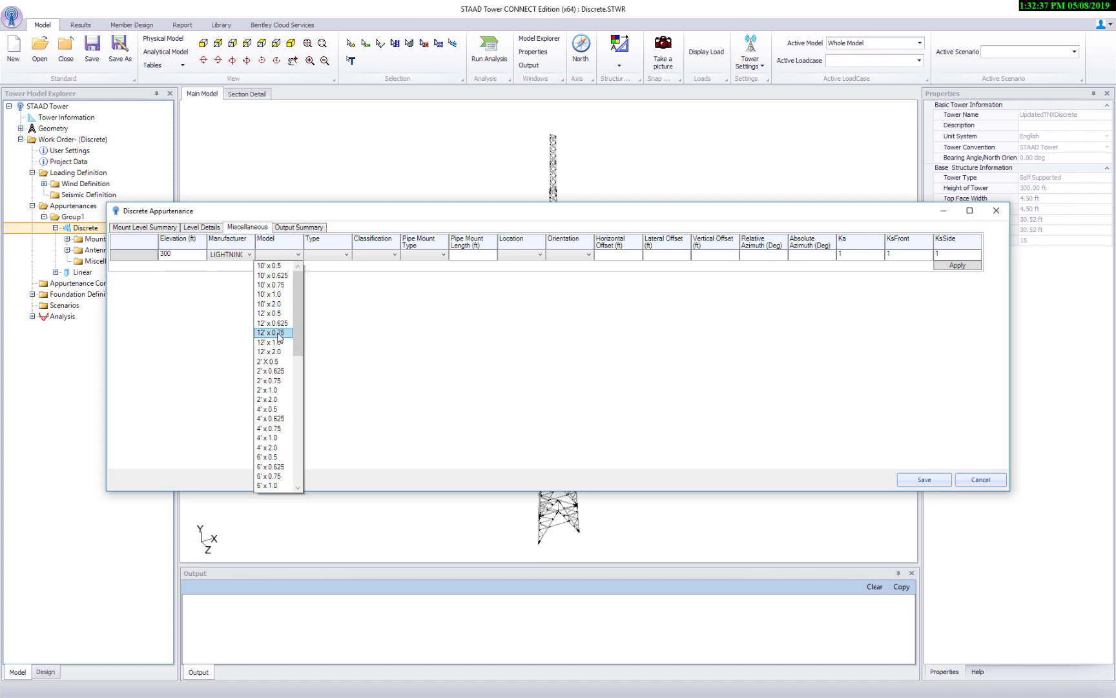
{"action": "left_click", "coordinate": [282, 333]}
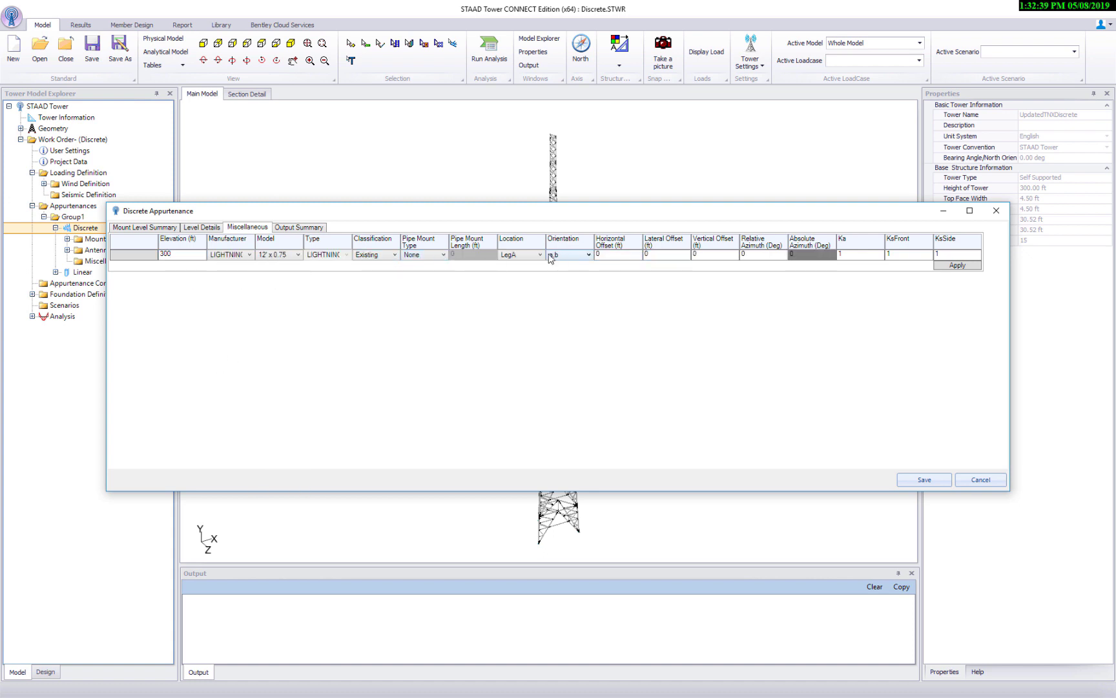
Give the lightning rod a 6 ft vertical offset, apply it and save the discrete appurtenances.
{"action": "key", "text": "Tab"}
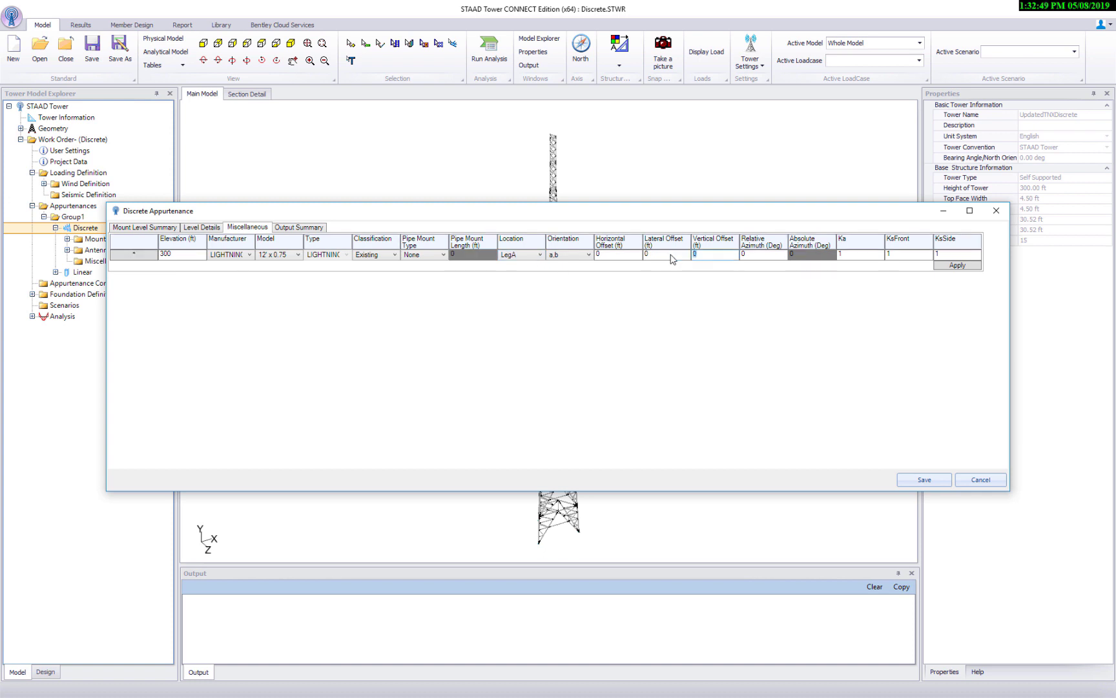
{"action": "type", "text": "6"}
{"action": "left_click", "coordinate": [957, 265]}
{"action": "left_click", "coordinate": [608, 398]}
{"action": "left_click", "coordinate": [925, 480]}
{"action": "left_click", "coordinate": [648, 397]}
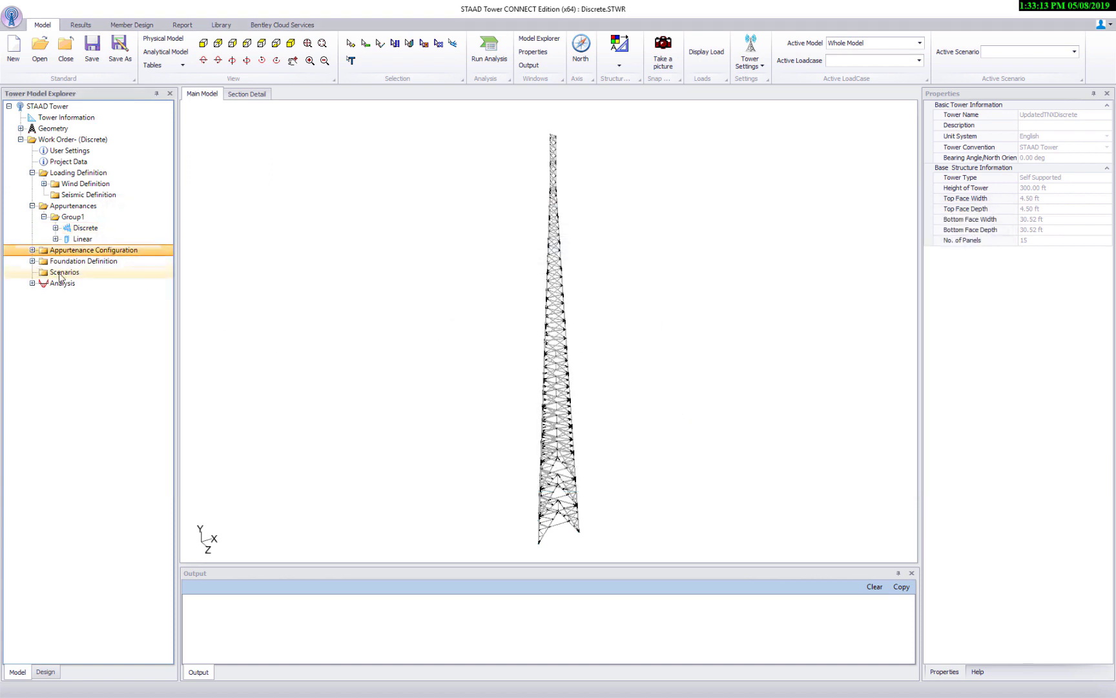
Add and save Scenario1 using Group1, the Discrete Con configuration and WindDefinition1.
{"action": "left_click", "coordinate": [61, 273]}
{"action": "right_click", "coordinate": [62, 274]}
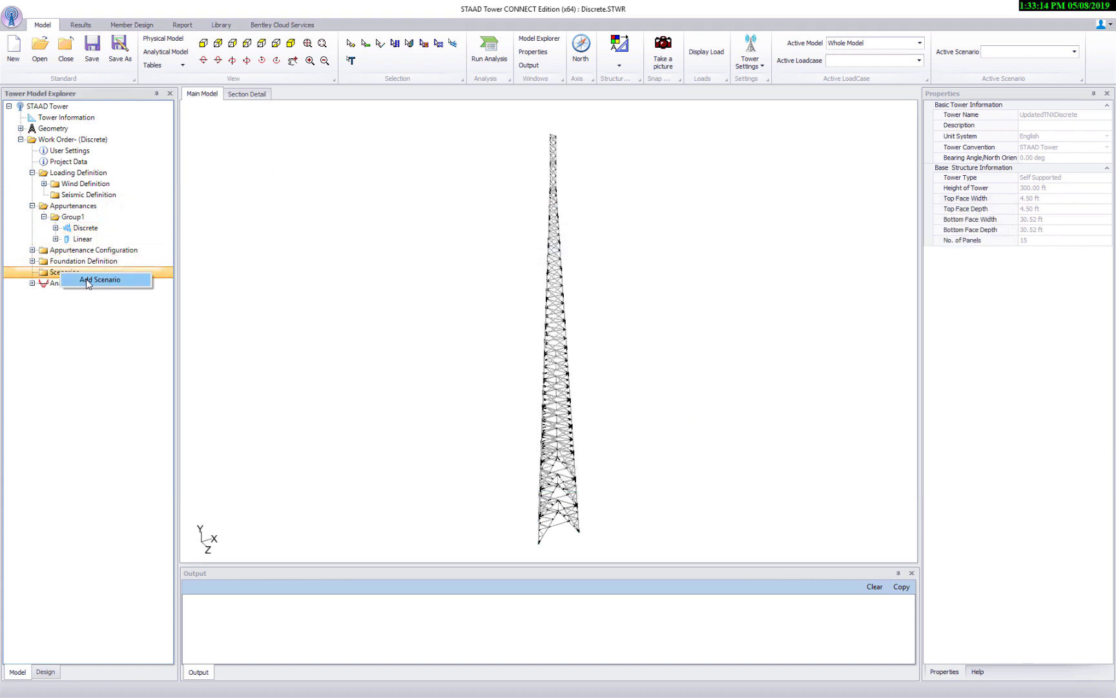
{"action": "left_click", "coordinate": [90, 286]}
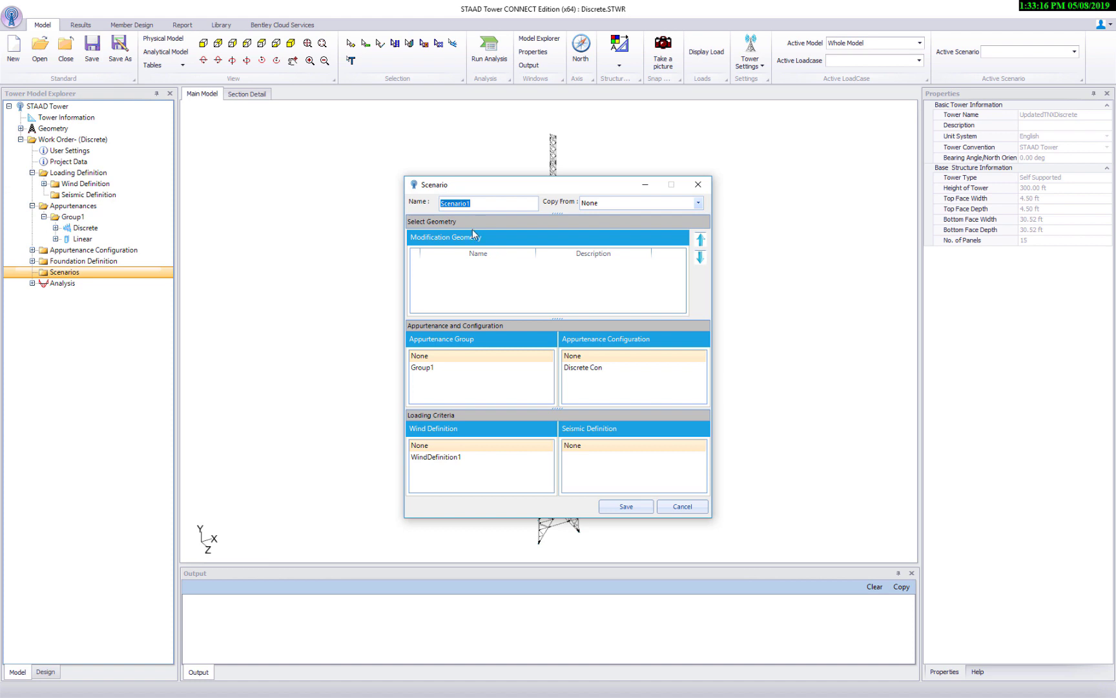
{"action": "left_click", "coordinate": [446, 367]}
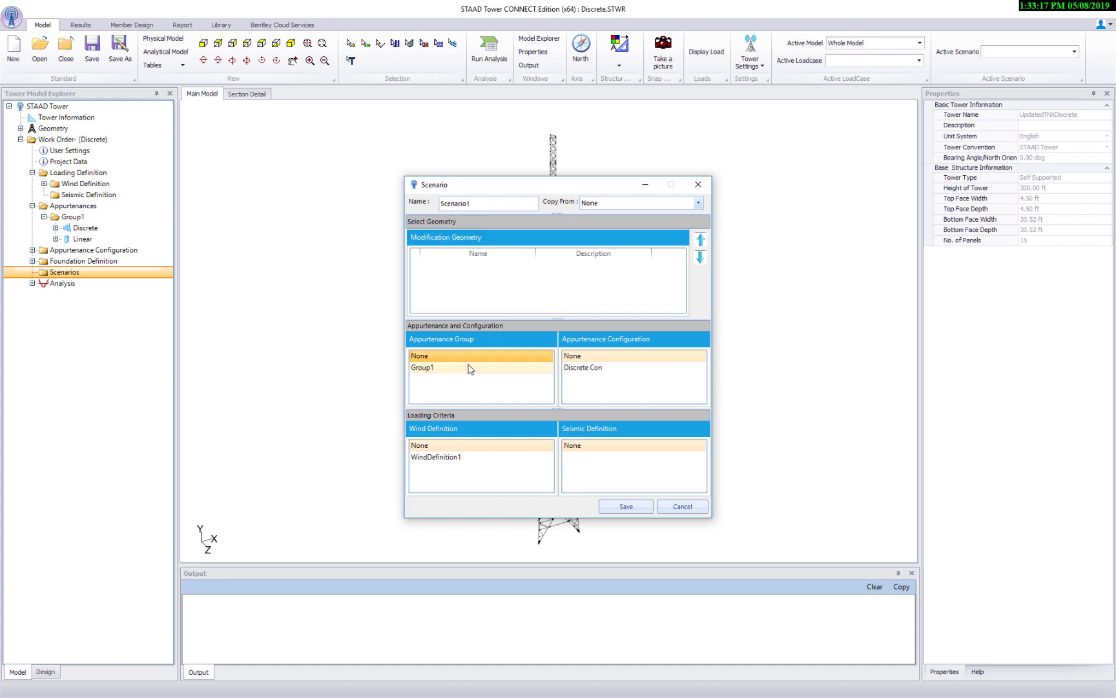
{"action": "left_click", "coordinate": [614, 373]}
{"action": "left_click", "coordinate": [460, 461]}
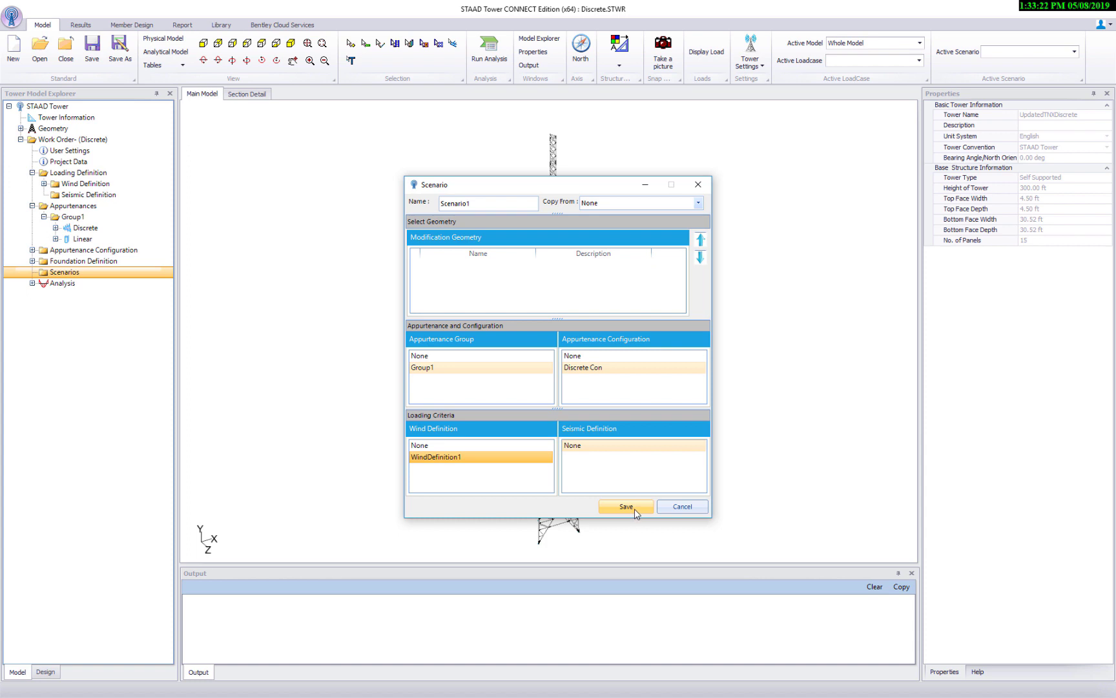
{"action": "left_click", "coordinate": [634, 508]}
{"action": "left_click", "coordinate": [648, 396]}
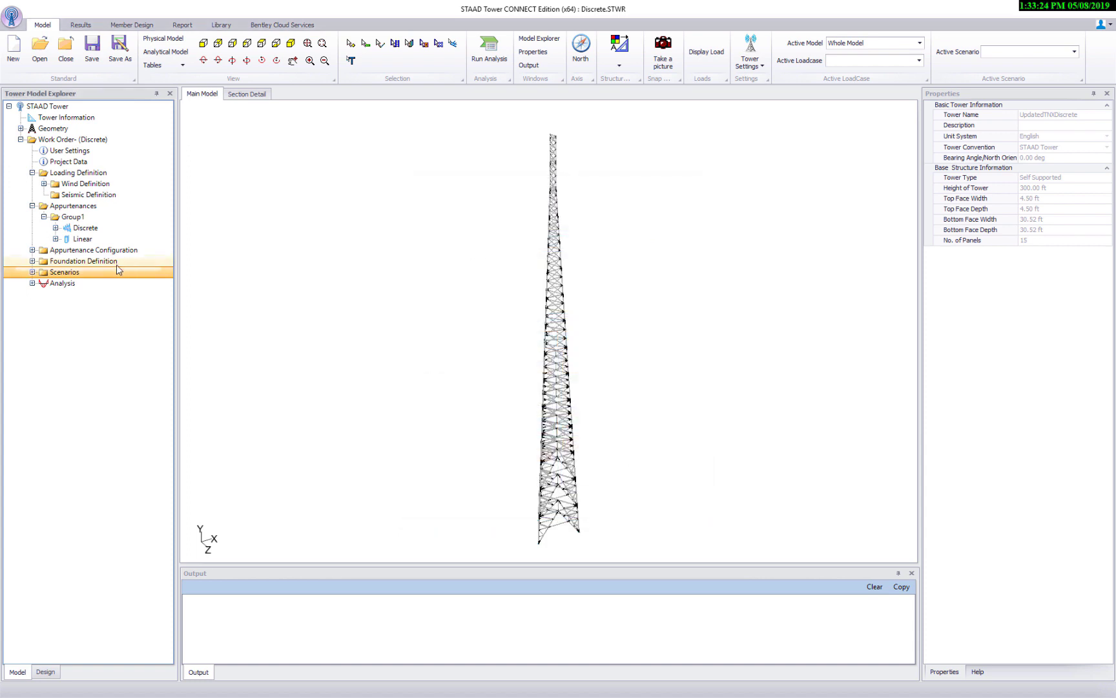
Set Scenario1 as the active scenario.
{"action": "left_click", "coordinate": [31, 276]}
{"action": "left_click", "coordinate": [61, 283]}
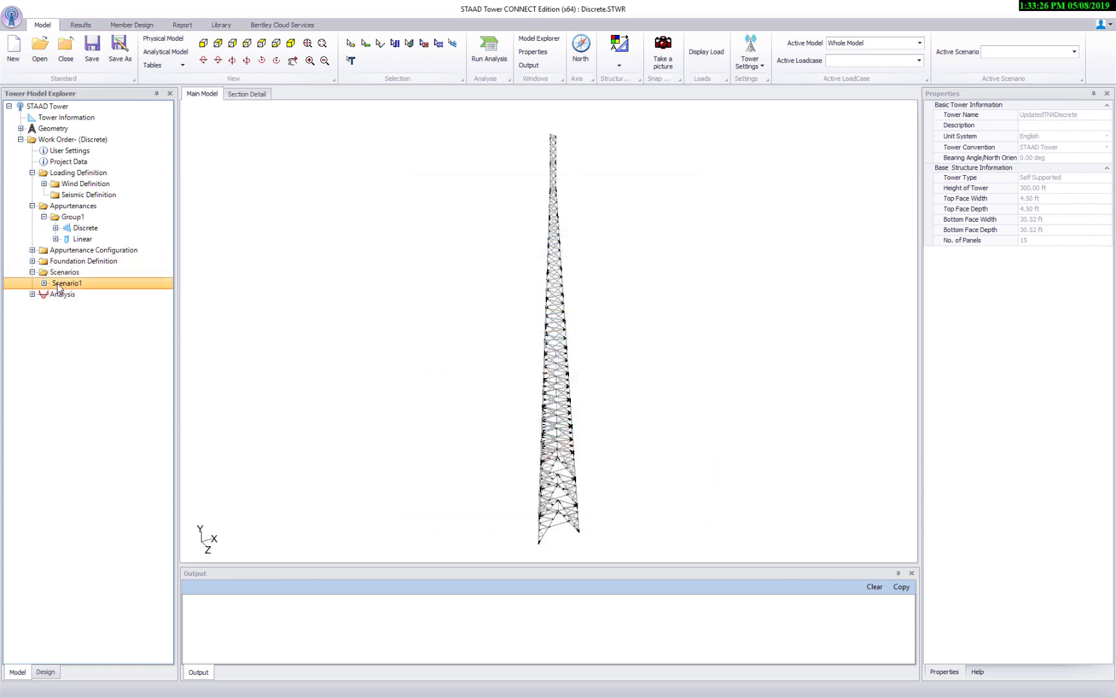
{"action": "right_click", "coordinate": [58, 283]}
{"action": "left_click", "coordinate": [79, 292]}
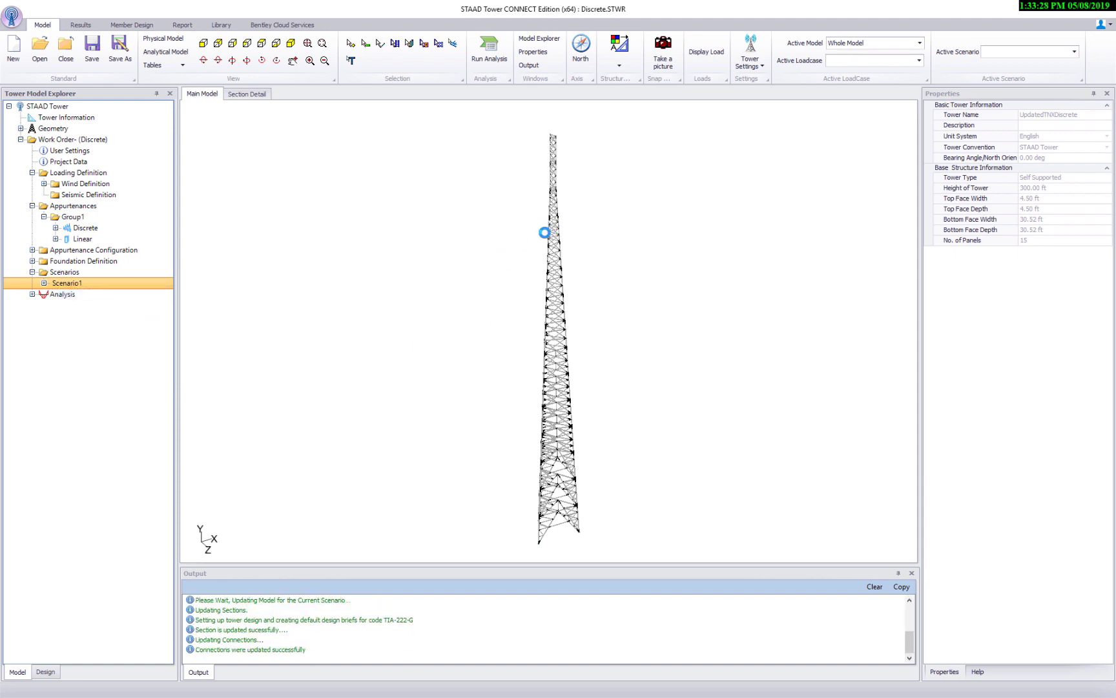
Zoom and orbit the 3D tower, then inspect it in Top and Front views.
{"action": "scroll", "coordinate": [563, 166], "scroll_direction": "up", "scroll_amount": 6}
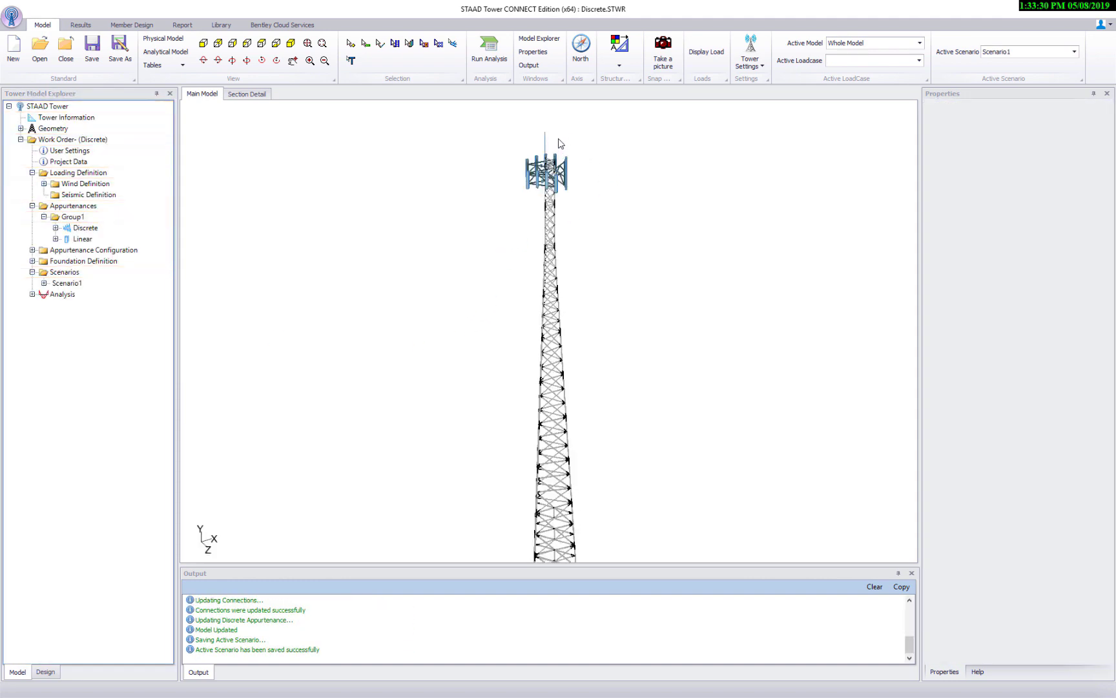
{"action": "scroll", "coordinate": [498, 210], "scroll_direction": "up", "scroll_amount": 4}
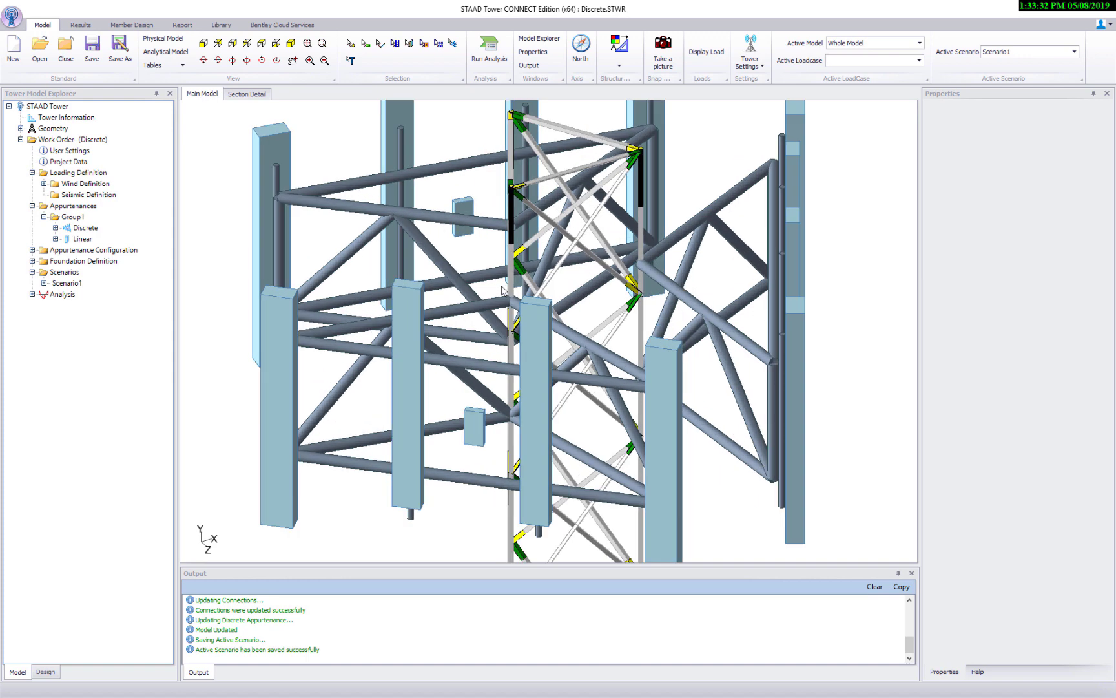
{"action": "scroll", "coordinate": [504, 289], "scroll_direction": "down", "scroll_amount": 3}
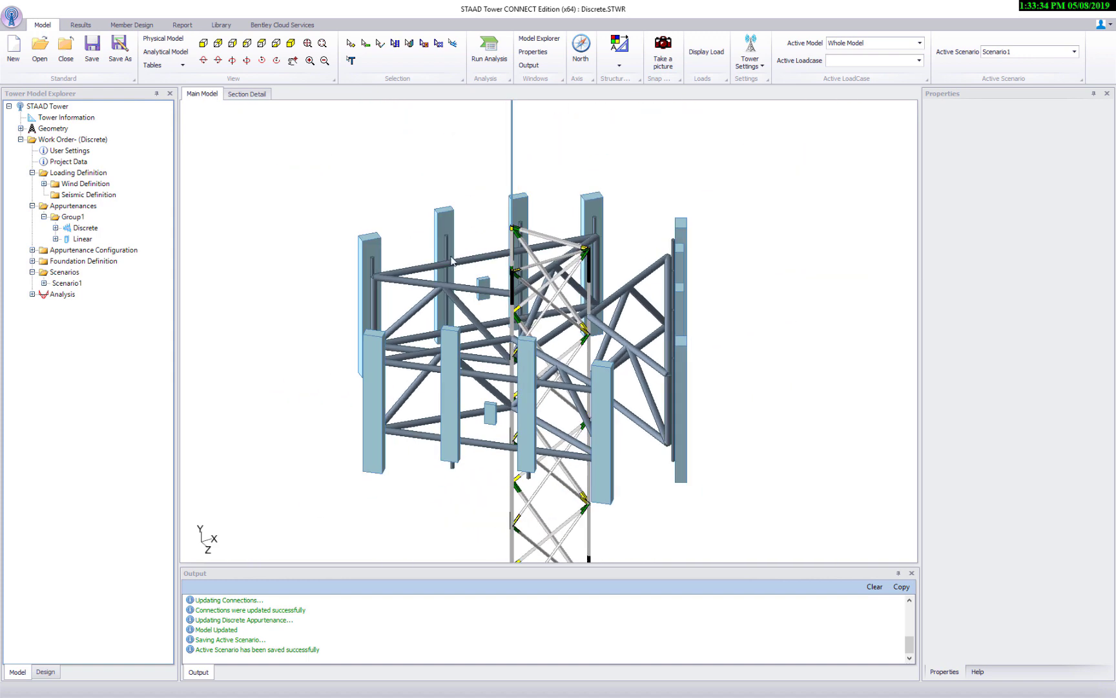
{"action": "middle_click_drag", "start_coordinate": [478, 275], "coordinate": [478, 275]}
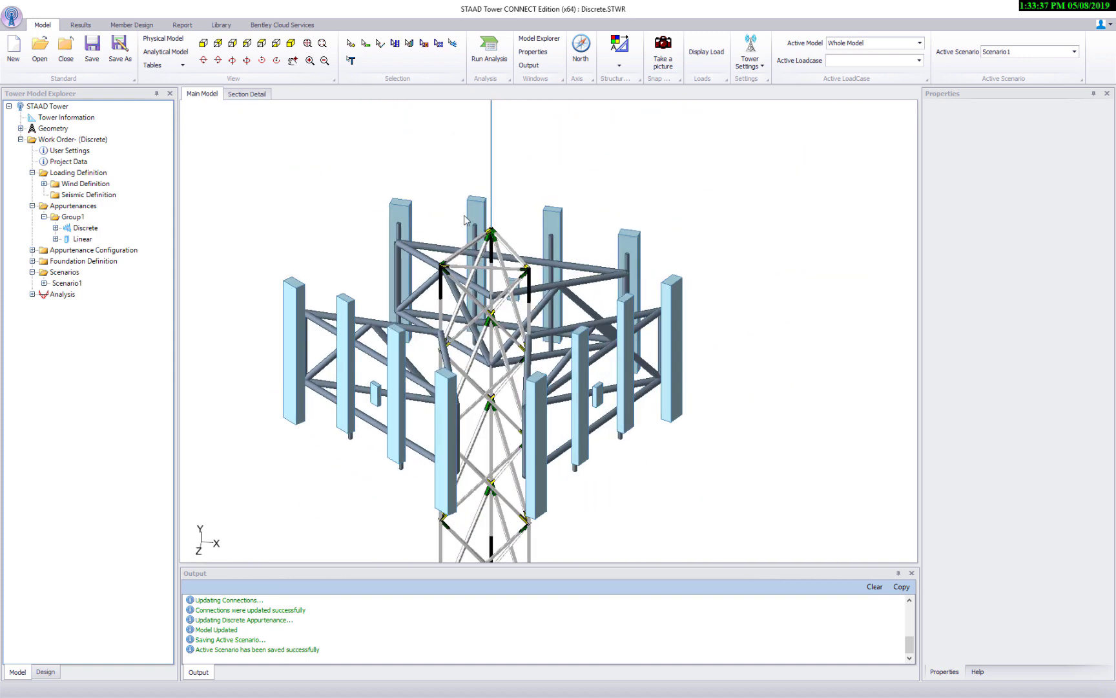
{"action": "left_click", "coordinate": [261, 42]}
{"action": "scroll", "coordinate": [587, 346], "scroll_direction": "up", "scroll_amount": 10}
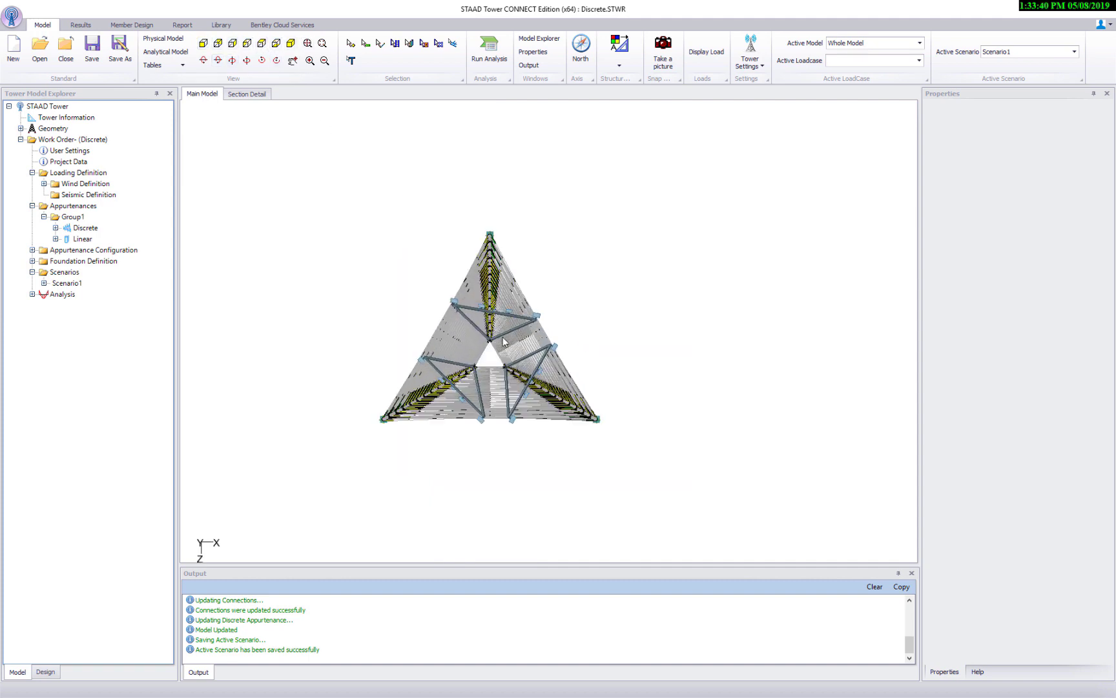
{"action": "scroll", "coordinate": [498, 347], "scroll_direction": "up", "scroll_amount": 3}
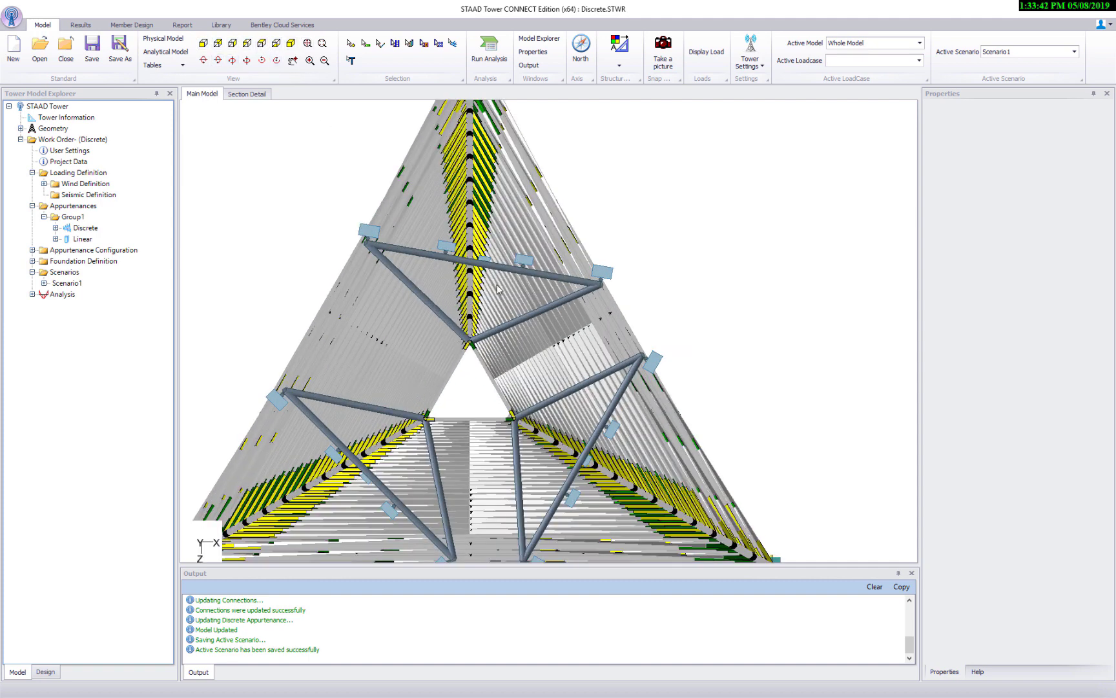
{"action": "left_click", "coordinate": [291, 43]}
{"action": "scroll", "coordinate": [497, 147], "scroll_direction": "up", "scroll_amount": 5}
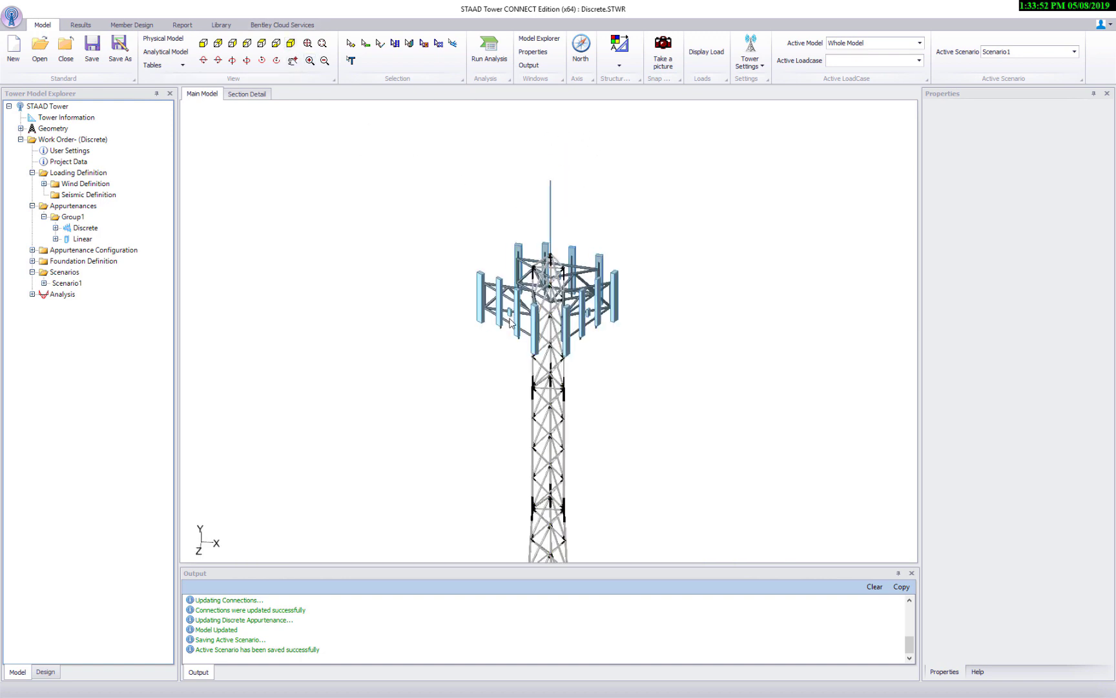
Select the left panel antenna and its adjacent SM 502-1 sector mount to show their properties.
{"action": "left_click", "coordinate": [409, 42]}
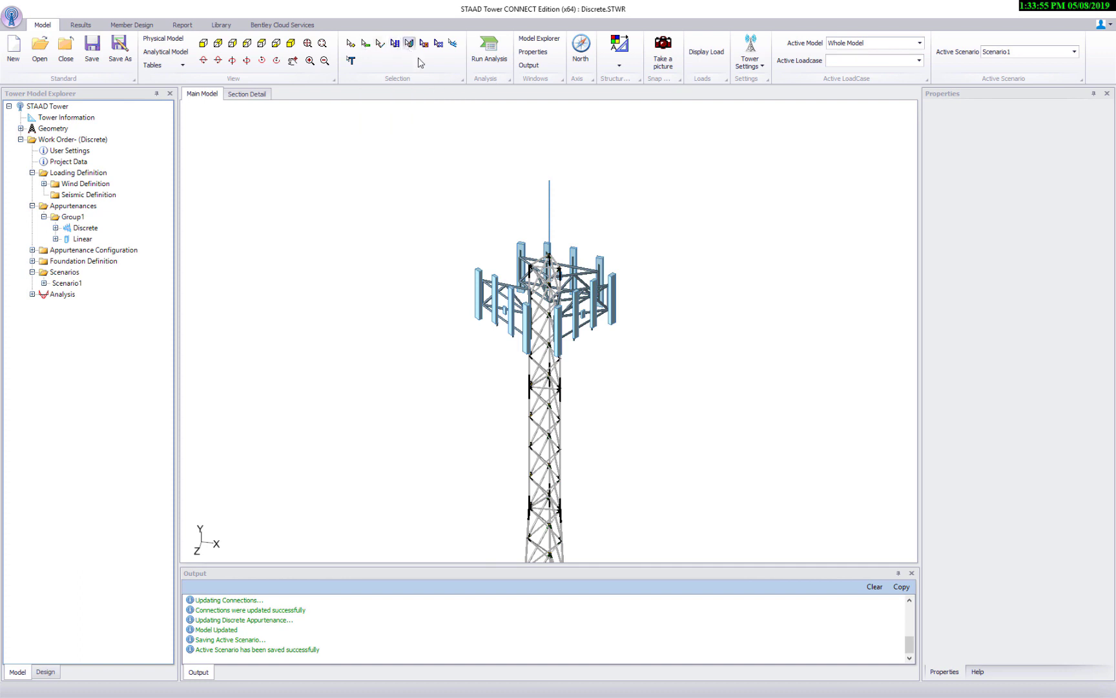
{"action": "left_click", "coordinate": [478, 304]}
{"action": "left_click", "coordinate": [513, 299]}
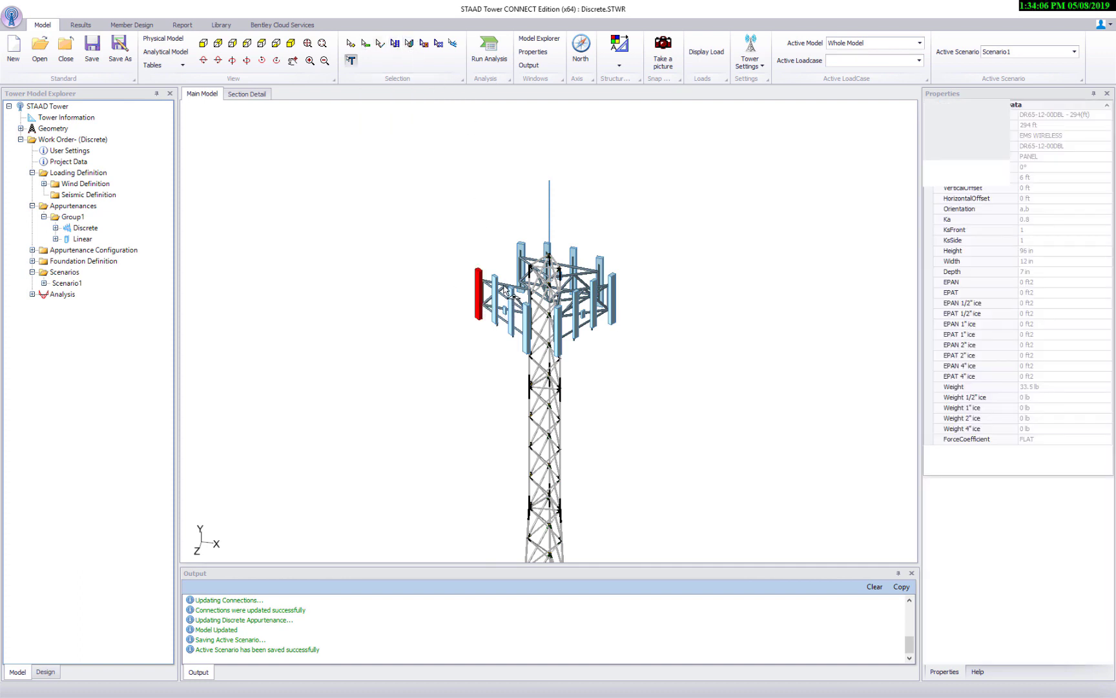